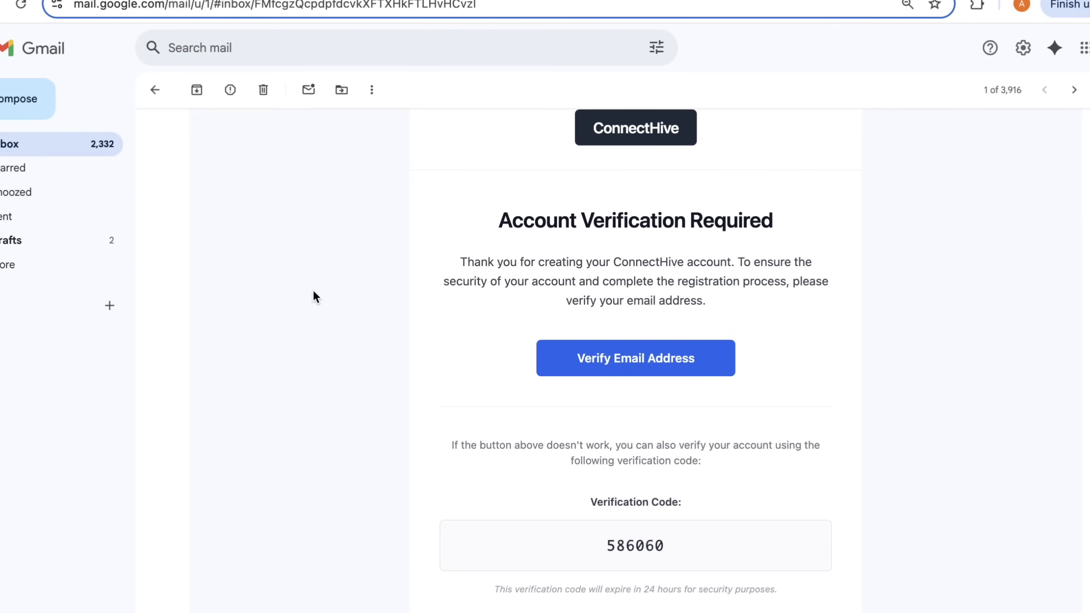
- Review the ConnectHive verification email, including its verification link, code section, security information and support details
{"action": "scroll", "coordinate": [314, 296], "scroll_direction": "down", "scroll_amount": 4}
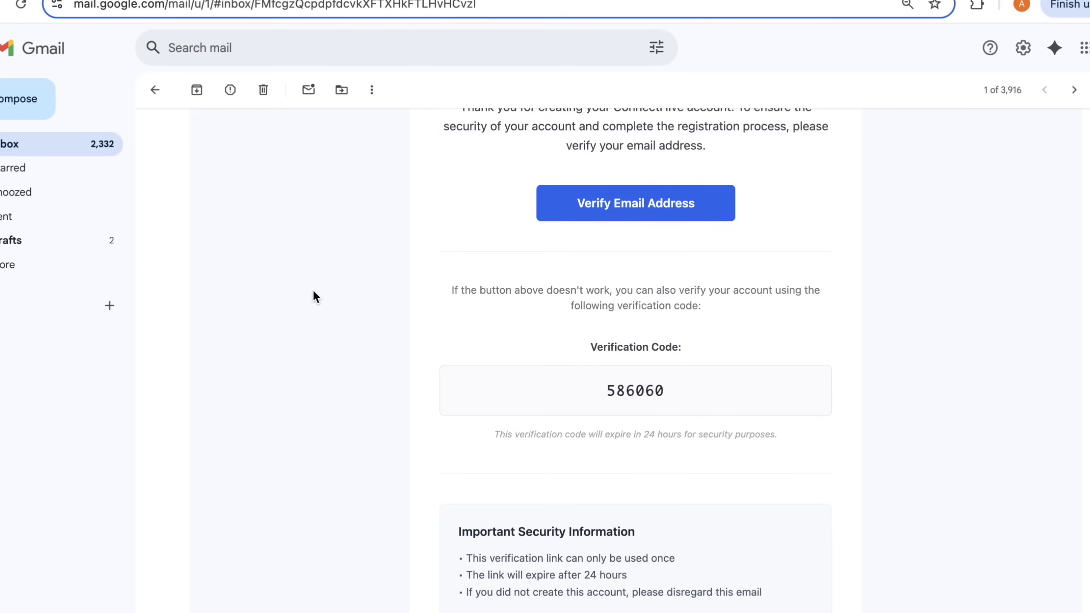
{"action": "scroll", "coordinate": [315, 296], "scroll_direction": "down", "scroll_amount": 3}
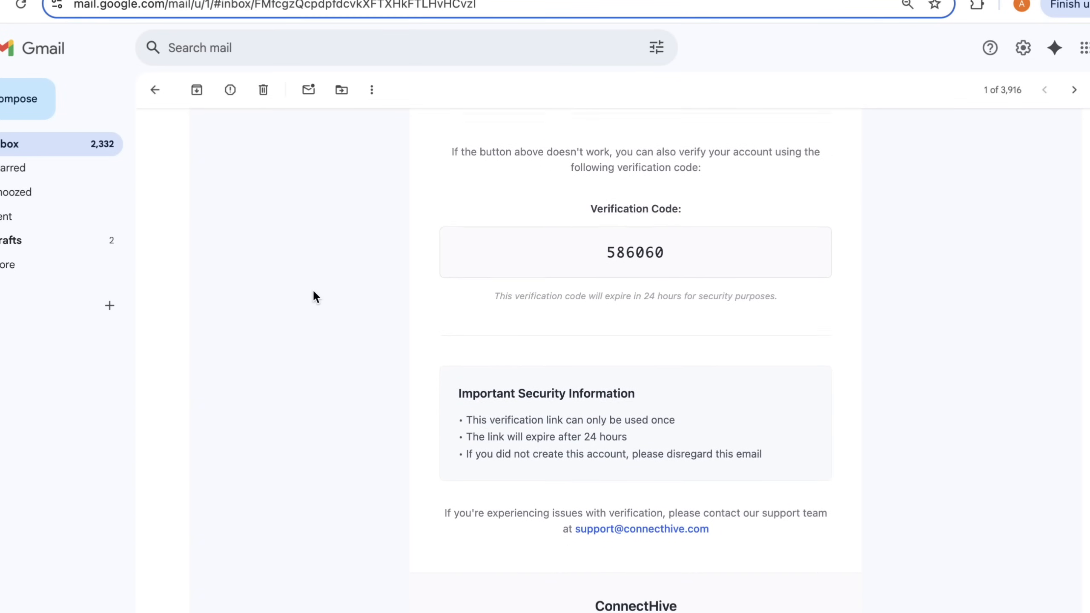
{"action": "scroll", "coordinate": [315, 296], "scroll_direction": "down", "scroll_amount": 1}
{"action": "scroll", "coordinate": [315, 296], "scroll_direction": "up", "scroll_amount": 2}
{"action": "scroll", "coordinate": [315, 297], "scroll_direction": "down", "scroll_amount": 5}
{"action": "scroll", "coordinate": [314, 293], "scroll_direction": "up", "scroll_amount": 10}
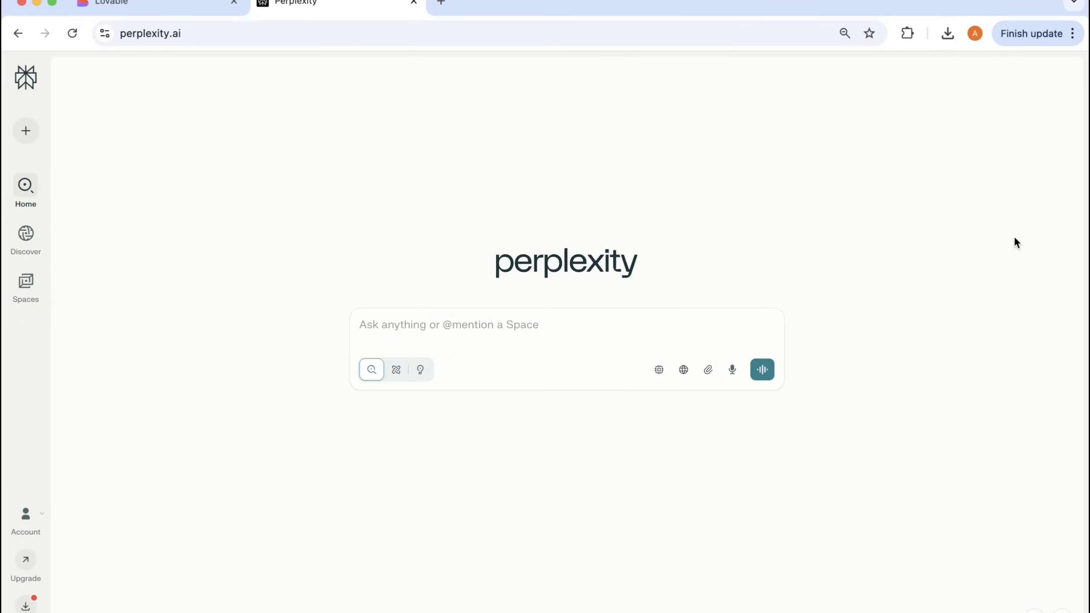
- Ask Perplexity to "Provide a lovable.dev prompt to create a social media networking app that has user auth"
{"action": "left_click", "coordinate": [684, 325]}
{"action": "type", "text": "Prov"}
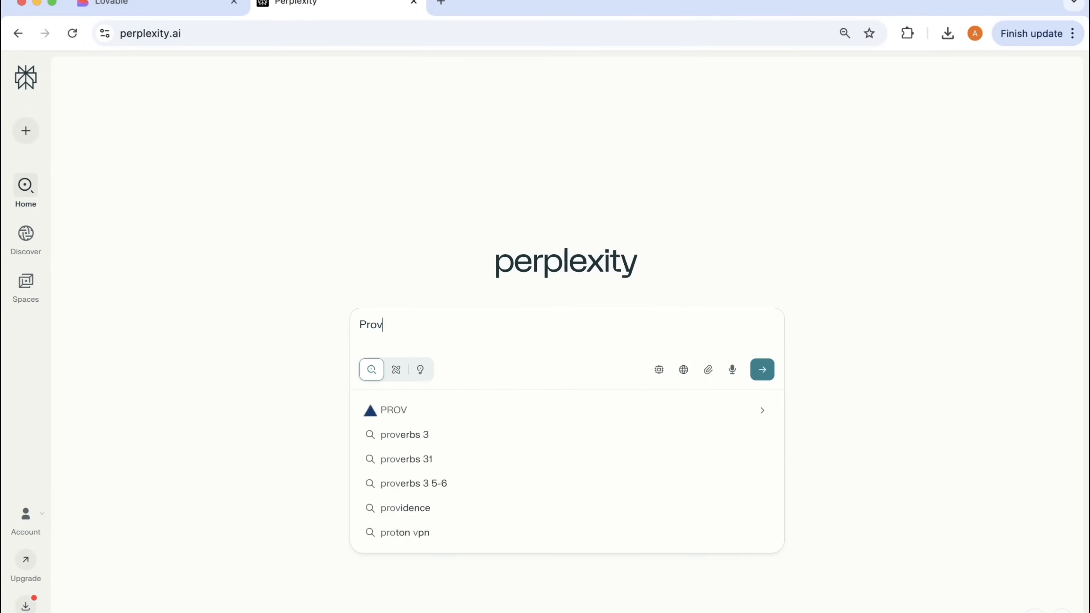
{"action": "type", "text": "ide a lovable.dev prompt of"}
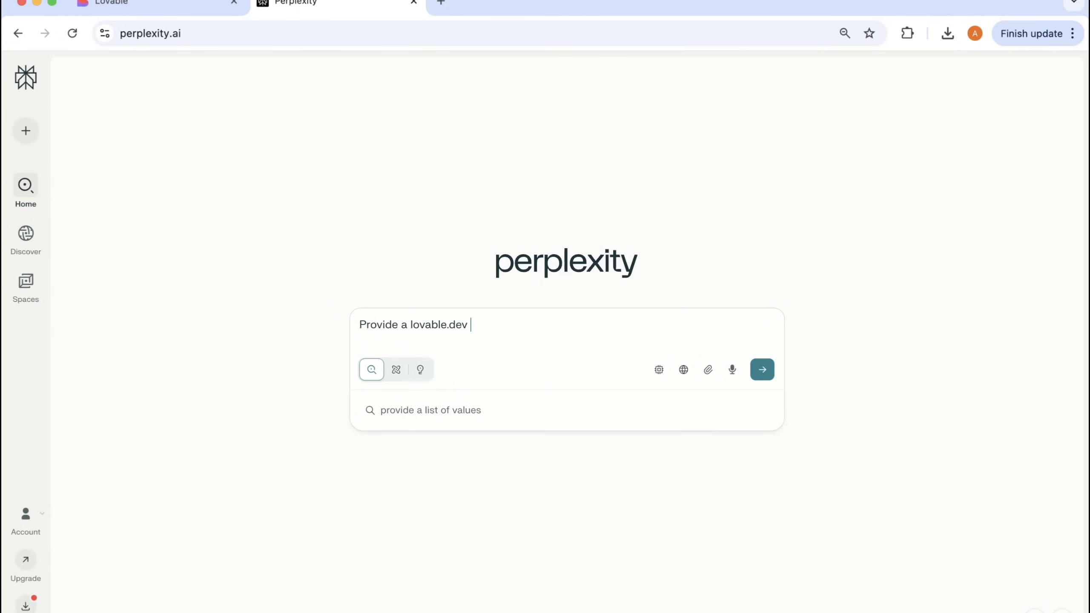
{"action": "key", "text": "BackSpace"}
{"action": "key", "text": "BackSpace"}
{"action": "type", "text": "to "}
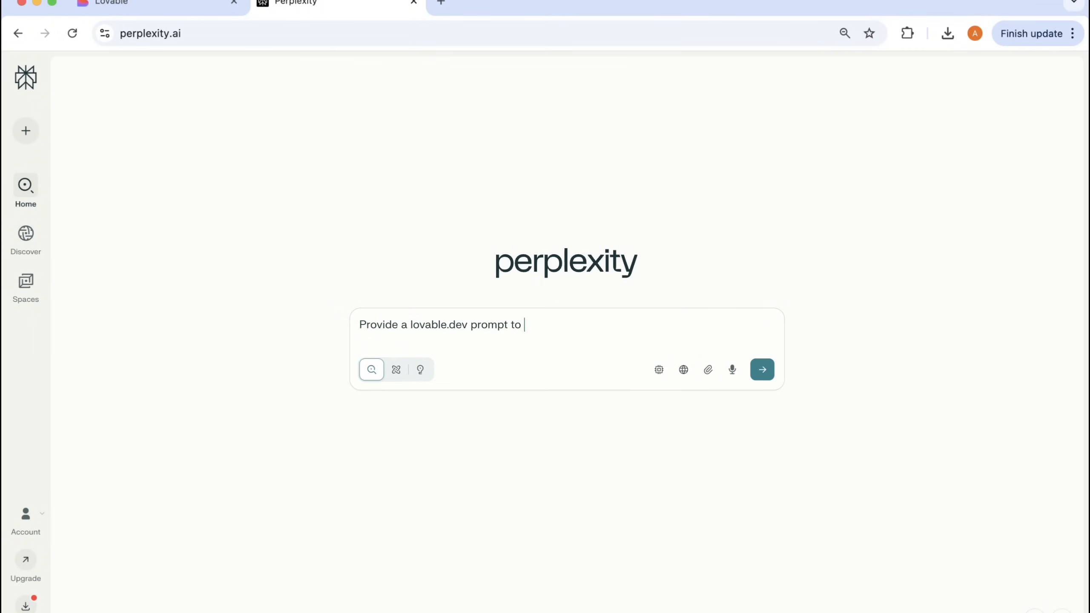
{"action": "type", "text": "create a social media ne"}
{"action": "type", "text": "tworking app that "}
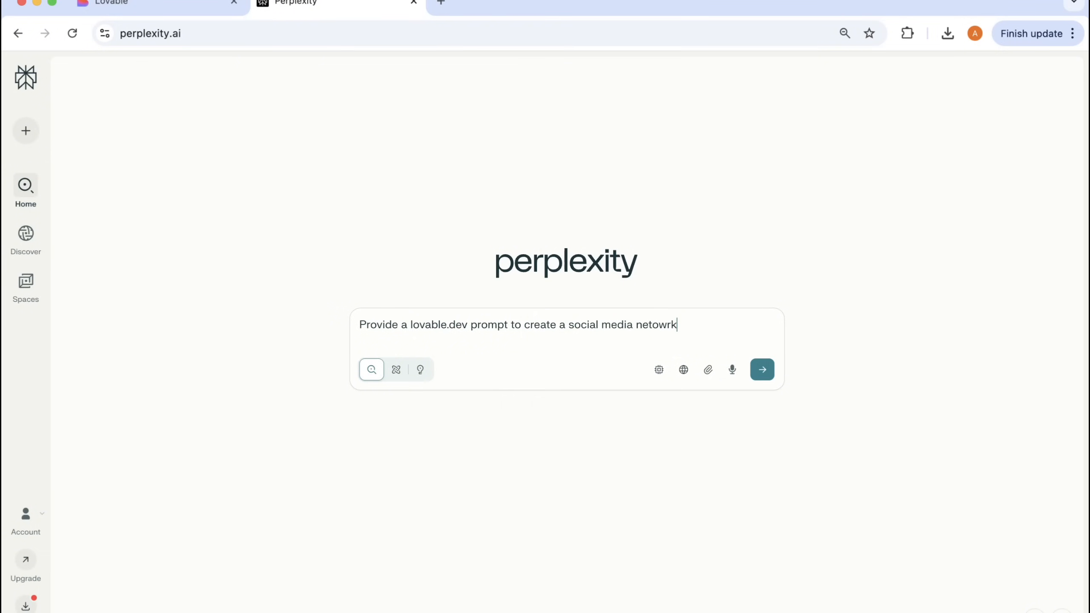
{"action": "type", "text": "has u"}
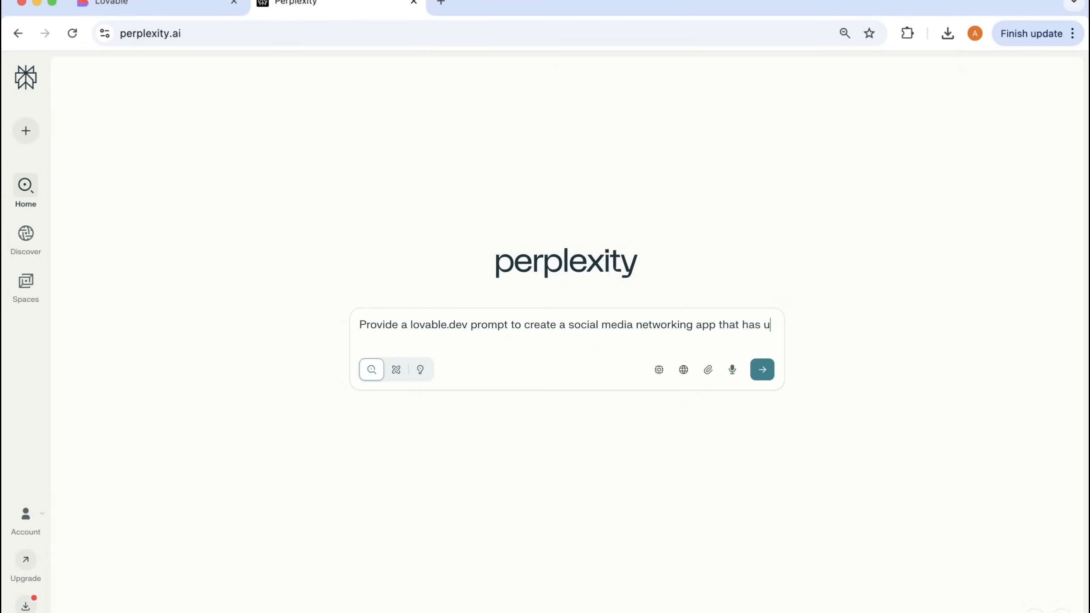
{"action": "type", "text": "ser authentication"}
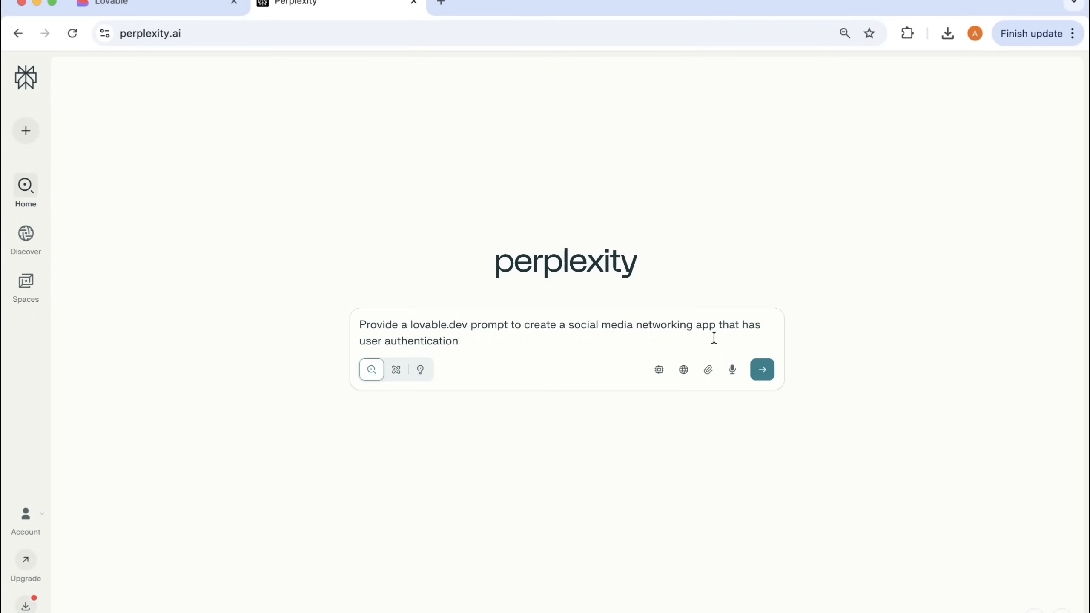
{"action": "left_click", "coordinate": [424, 342]}
{"action": "key", "text": "BackSpace"}
{"action": "key", "text": "BackSpace"}
{"action": "double_click", "coordinate": [421, 341]}
{"action": "type", "text": "auet"}
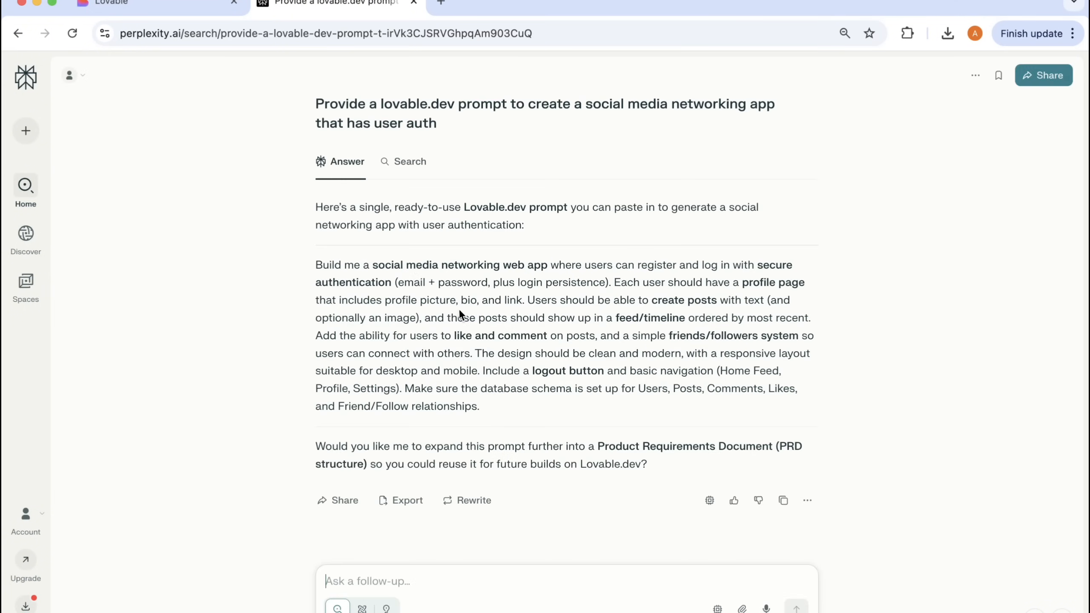
- Copy the generated social media app prompt from Perplexity into Lovable and submit it to start a new project
{"action": "triple_click", "coordinate": [458, 309]}
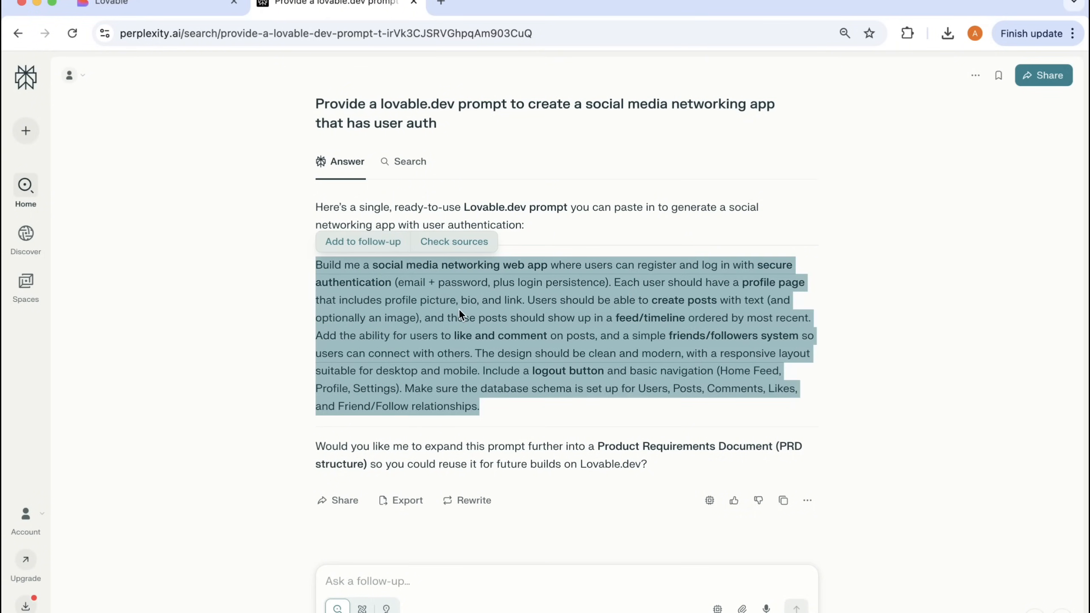
{"action": "left_click", "coordinate": [178, 15]}
{"action": "left_click", "coordinate": [408, 292]}
{"action": "key", "text": "cmd+v"}
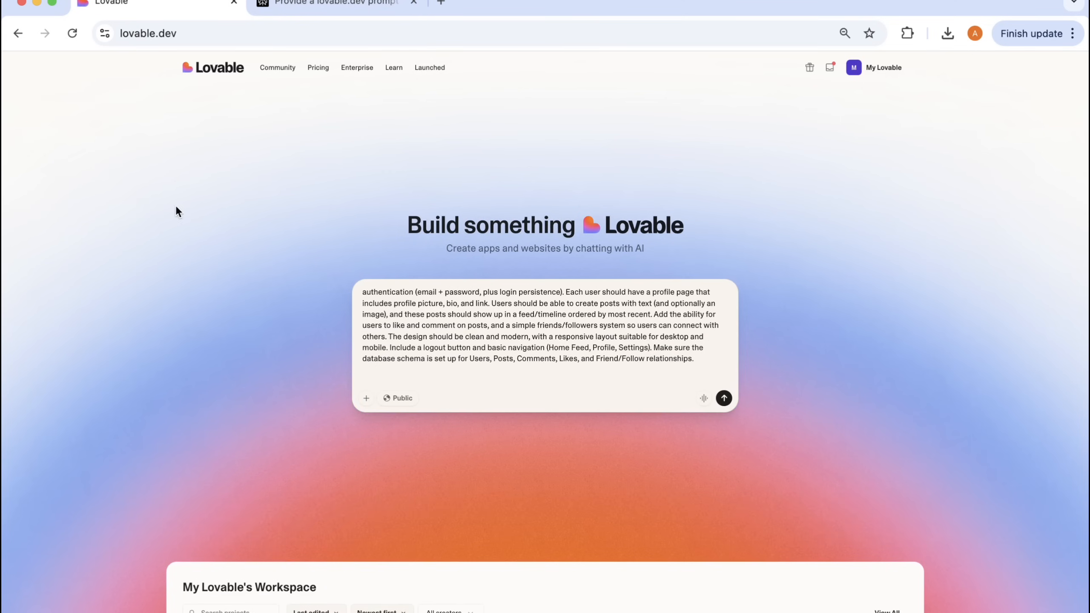
{"action": "key", "text": "Return"}
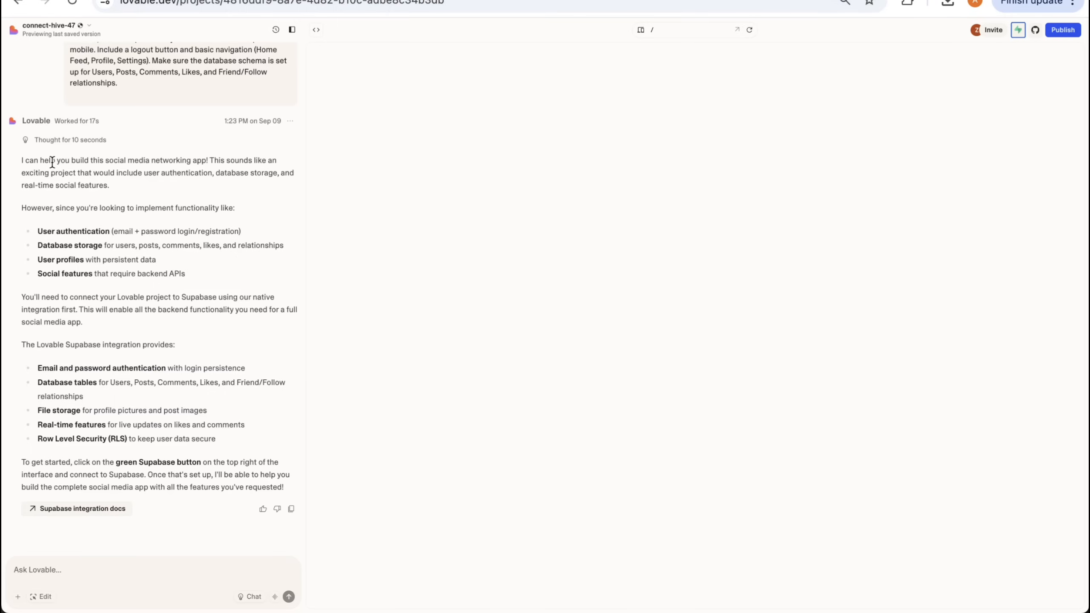
- Read Lovable's reply about the Supabase integration and view the Supabase projects dashboard in a new browser tab
{"action": "left_click_drag", "start_coordinate": [22, 161], "coordinate": [288, 490]}
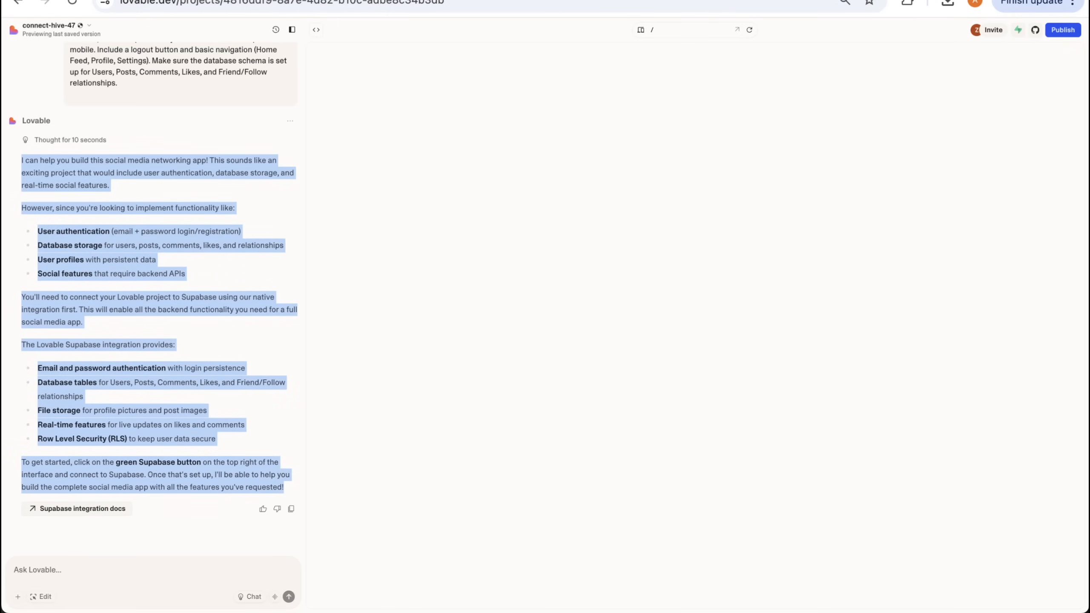
{"action": "key", "text": "super+t"}
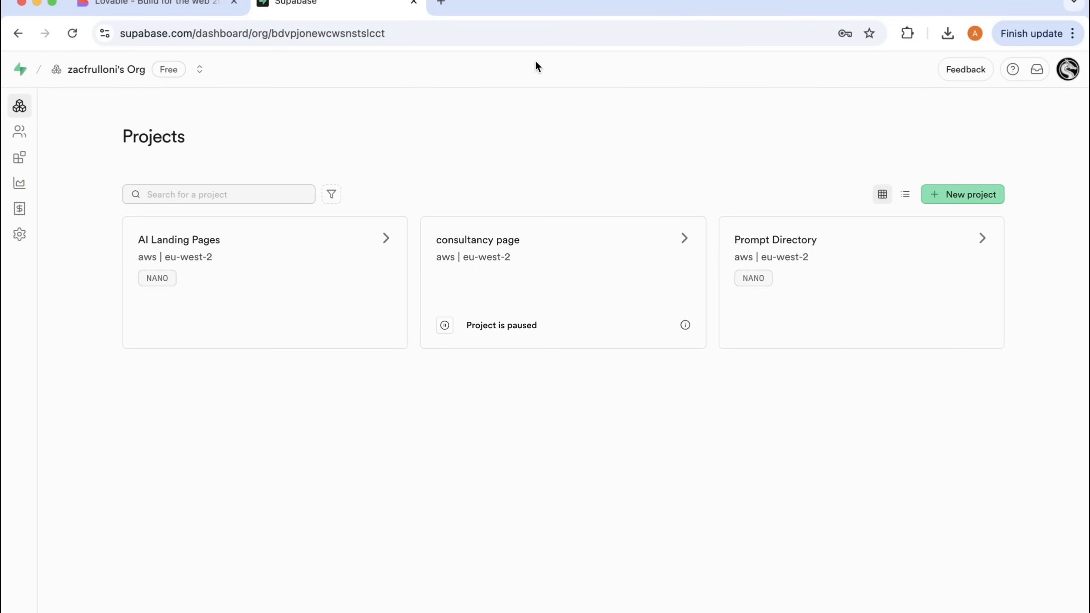
{"action": "left_click", "coordinate": [971, 195]}
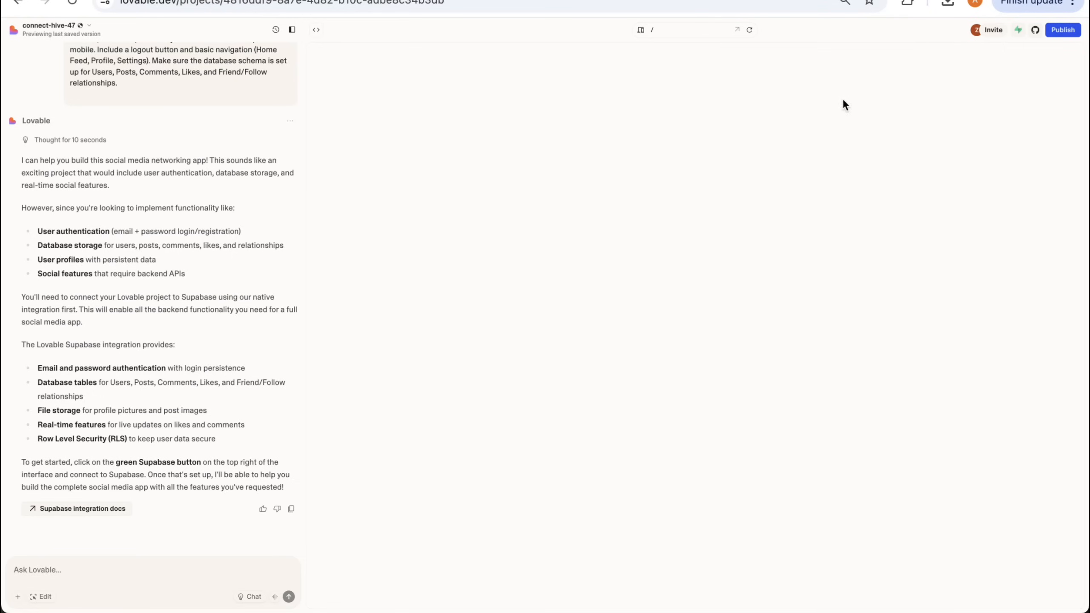
- Connect the Lovable project to the existing Supabase project AI Landing Pages
{"action": "left_click", "coordinate": [1018, 30]}
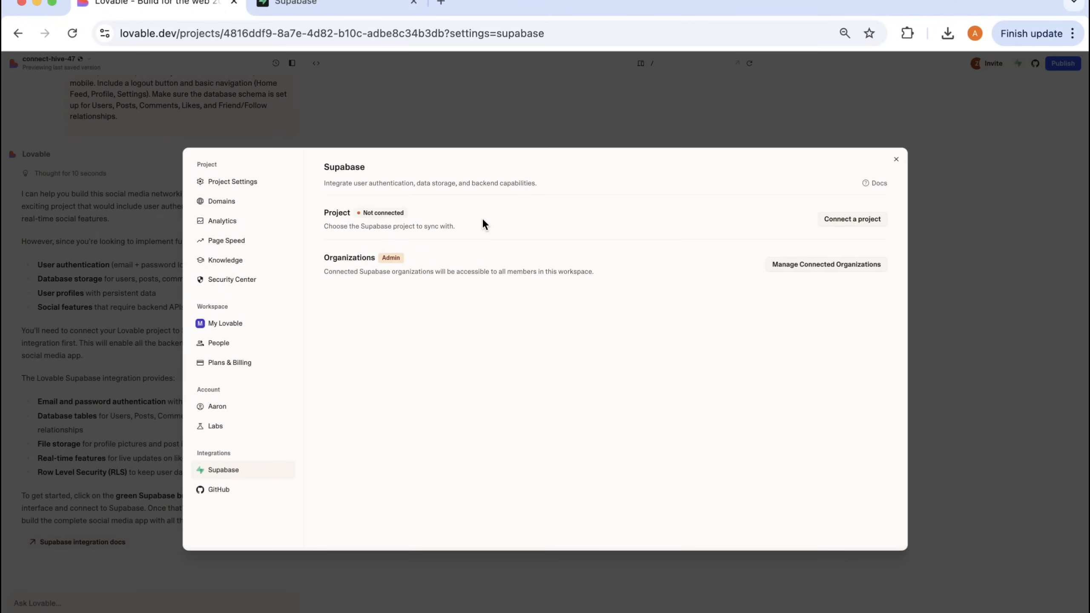
{"action": "left_click", "coordinate": [854, 226]}
{"action": "mouse_move", "coordinate": [836, 253]}
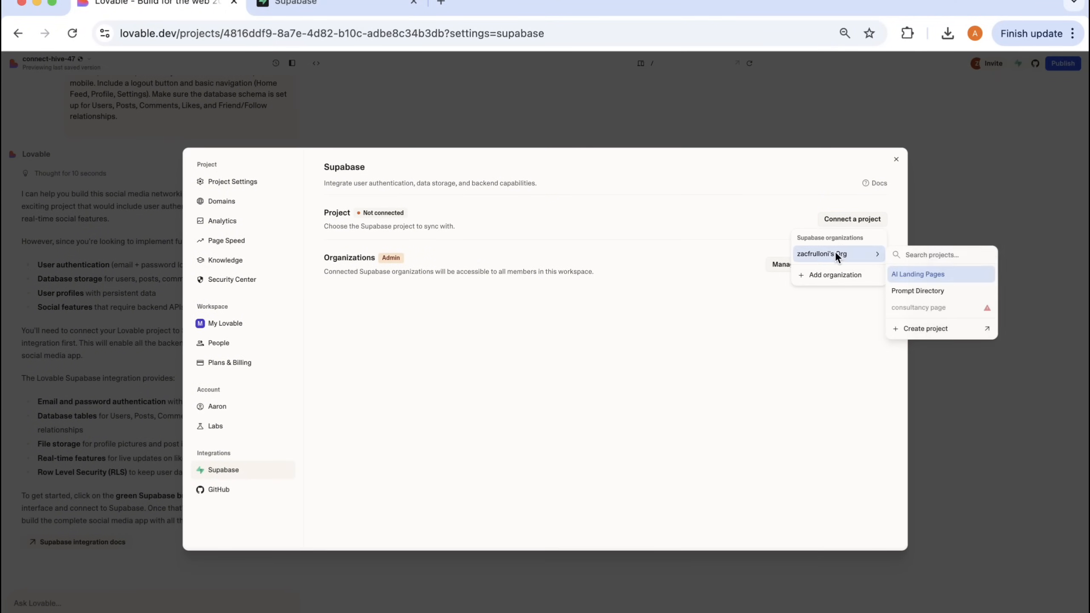
{"action": "left_click", "coordinate": [902, 275]}
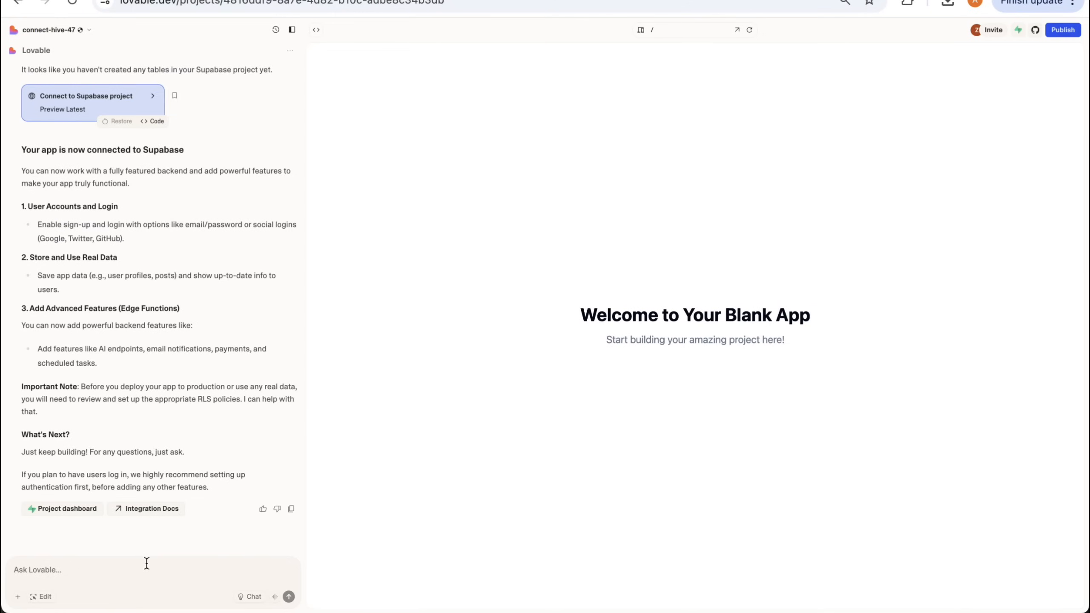
- Tell Lovable "now build out the social media networking app requested in the very first prompt I provided." and approve its database changes
{"action": "left_click", "coordinate": [141, 574]}
{"action": "type", "text": "now build out the social media networking app requeste"}
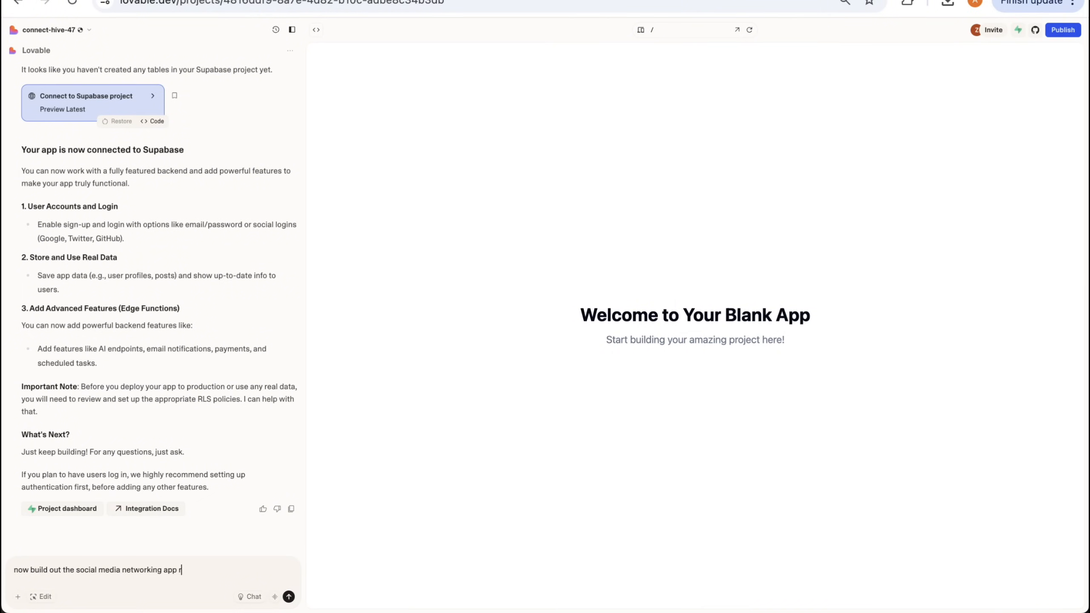
{"action": "type", "text": "d in the"}
{"action": "key", "text": "BackSpace"}
{"action": "key", "text": "BackSpace"}
{"action": "key", "text": "BackSpace"}
{"action": "key", "text": "BackSpace"}
{"action": "type", "text": "the very first prompt I provided."}
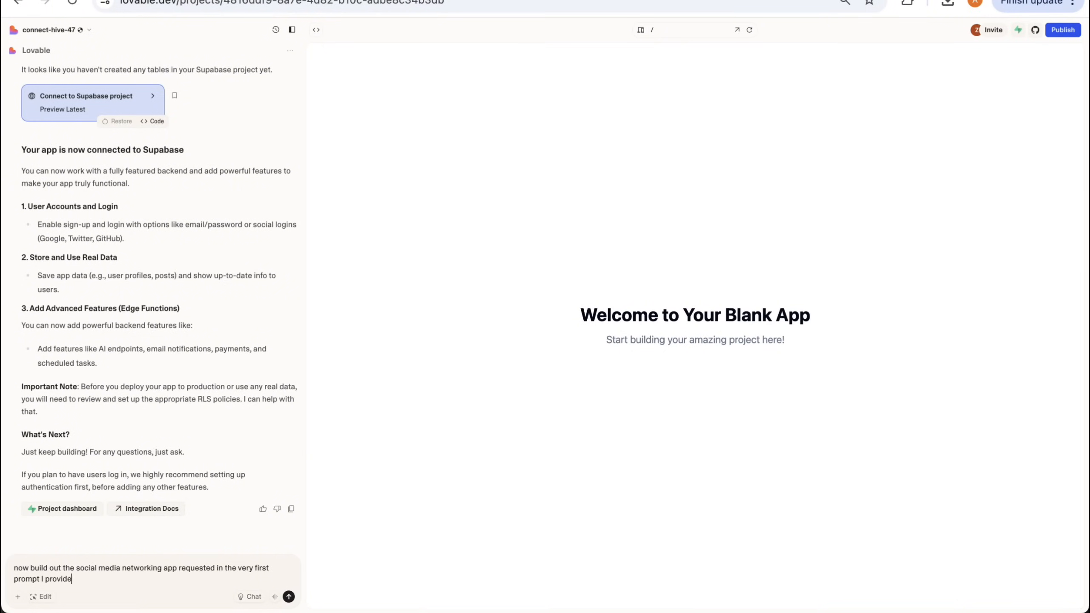
{"action": "key", "text": "Return"}
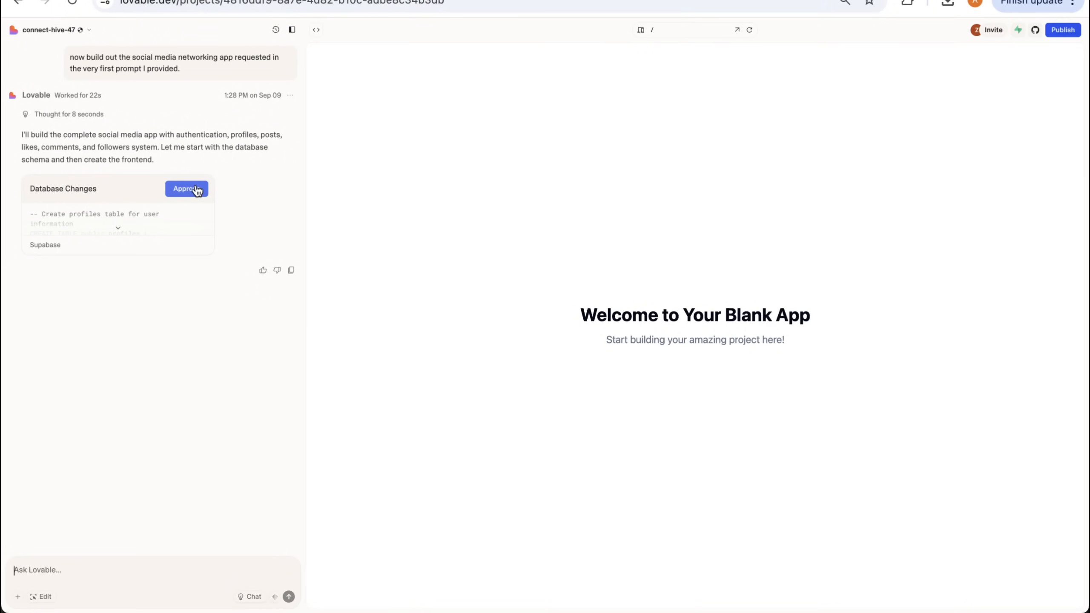
{"action": "left_click", "coordinate": [196, 189]}
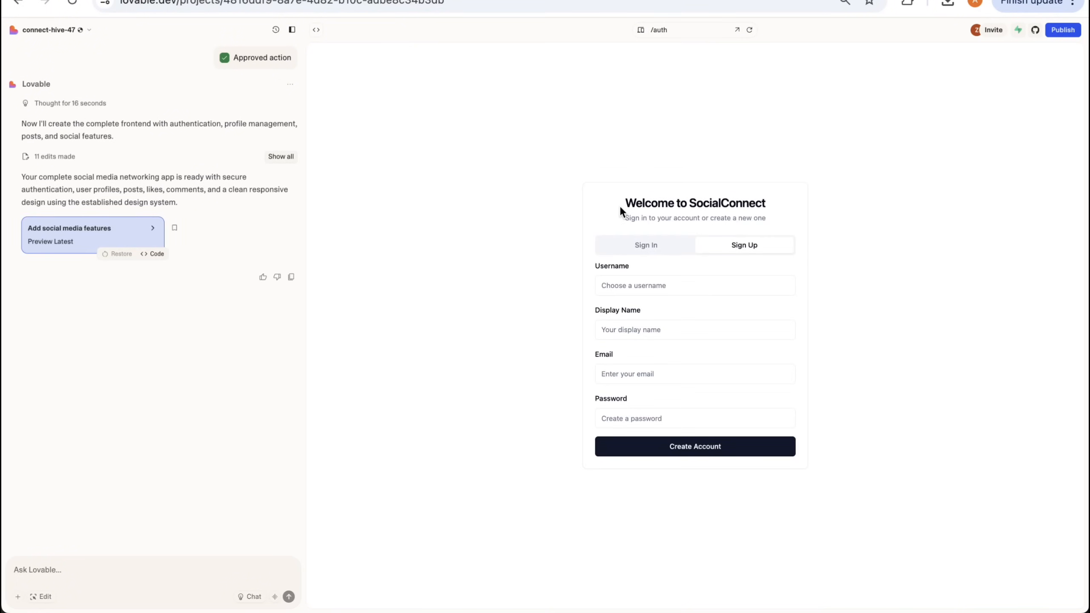
- Fill in the SocialConnect sign-up form in the preview with a username, display name, email address and account password
{"action": "left_click", "coordinate": [655, 286]}
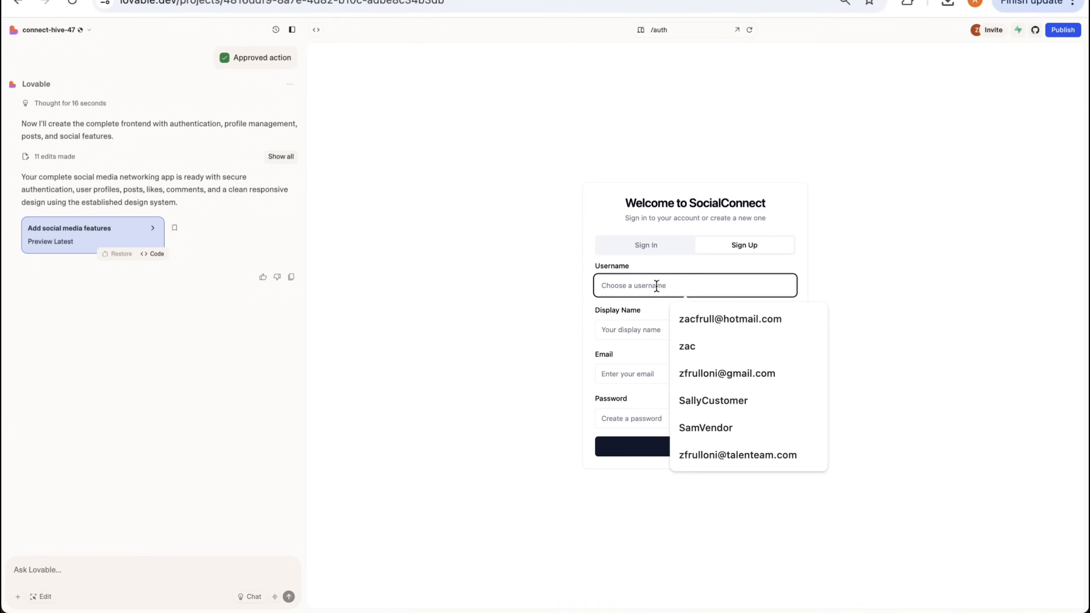
{"action": "type", "text": "zac"}
{"action": "left_click", "coordinate": [633, 325]}
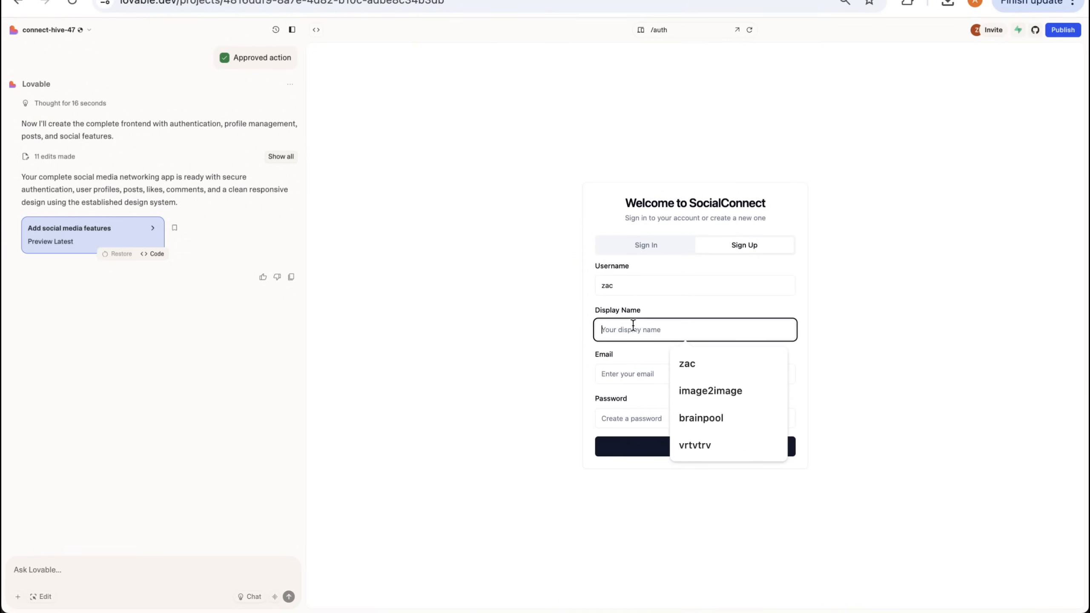
{"action": "type", "text": "zac"}
{"action": "left_click", "coordinate": [631, 373]}
{"action": "left_click", "coordinate": [674, 421]}
{"action": "left_click", "coordinate": [674, 423]}
{"action": "type", "text": "••••"}
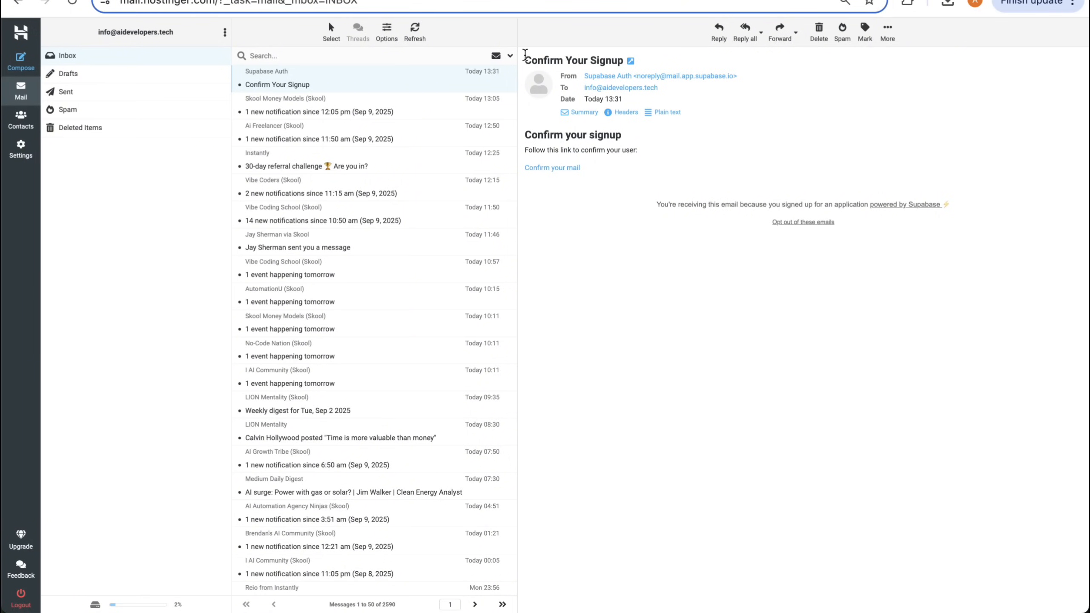
- Examine the Confirm Your Signup email from Supabase Auth in the webmail inbox and view the Resend homepage
{"action": "left_click_drag", "start_coordinate": [525, 55], "coordinate": [871, 241]}
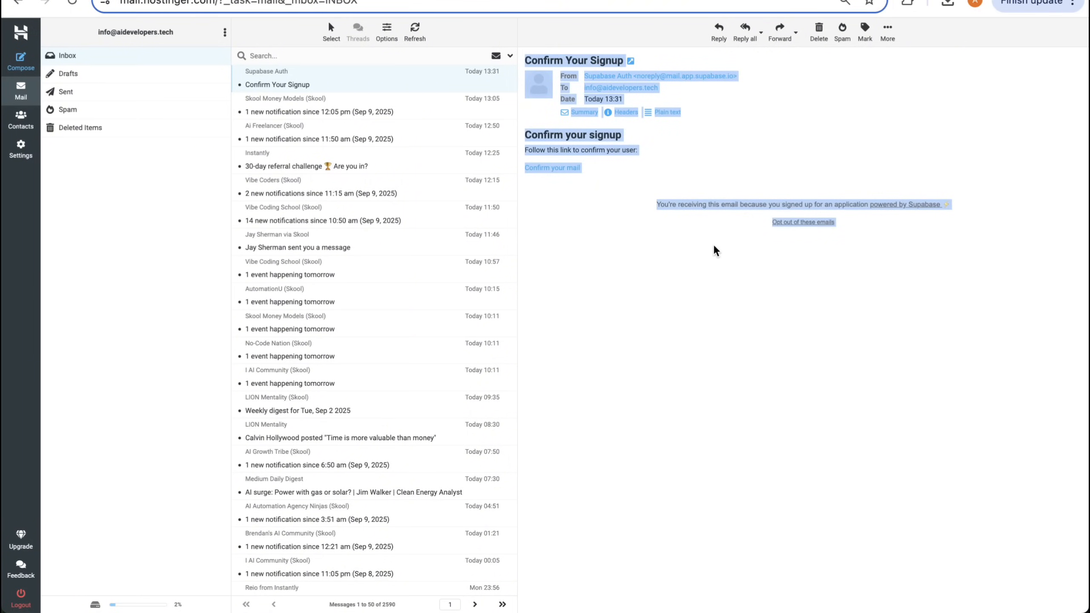
{"action": "left_click", "coordinate": [636, 203]}
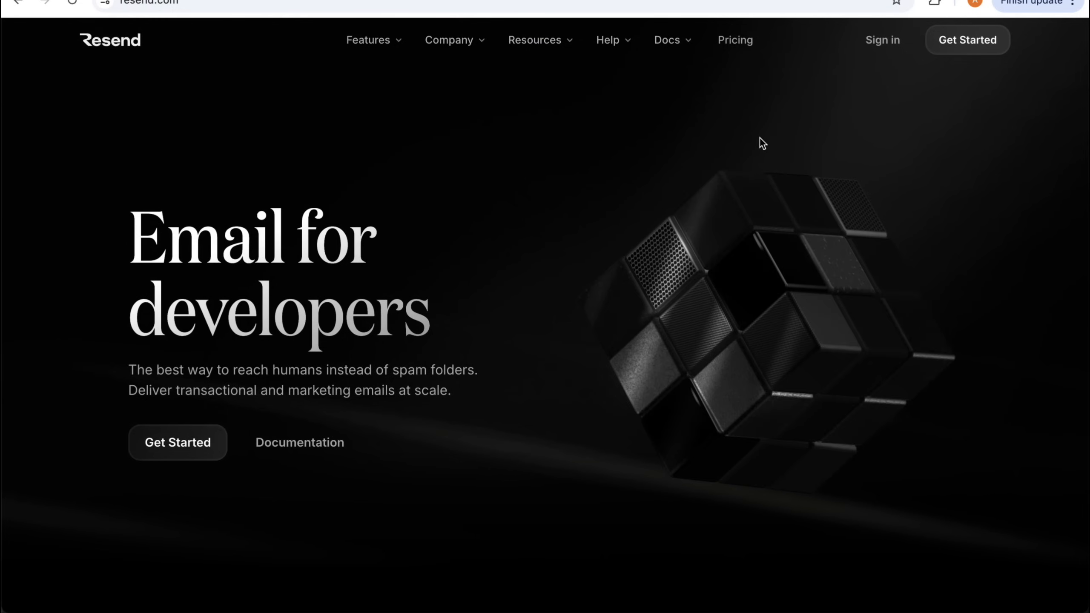
{"action": "scroll", "coordinate": [729, 149], "scroll_direction": "up", "scroll_amount": 1}
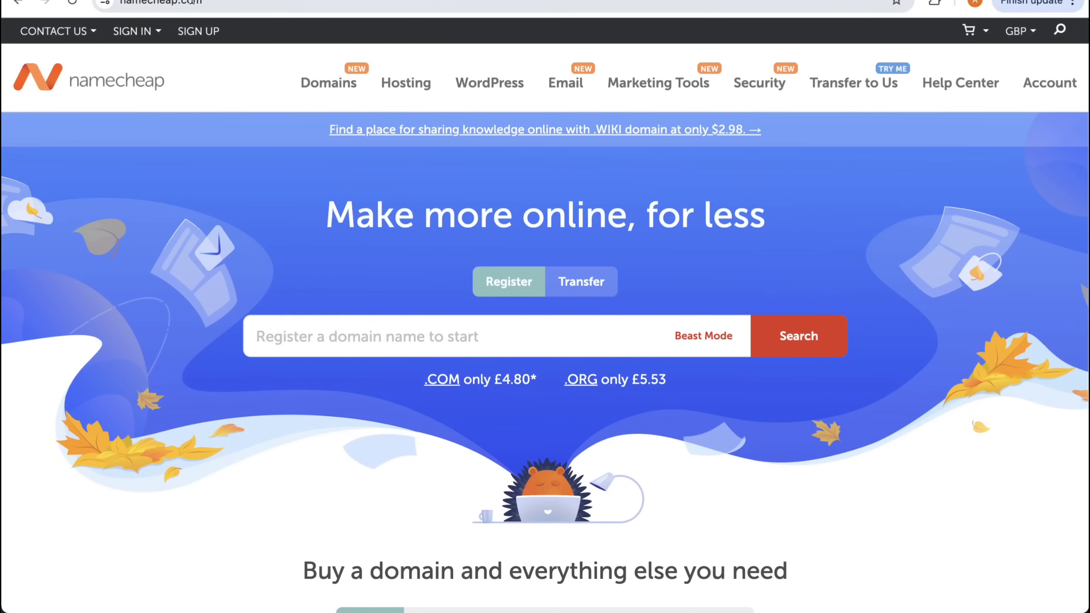
- Search Namecheap for the domain connecthive47.com
{"action": "left_click", "coordinate": [506, 336]}
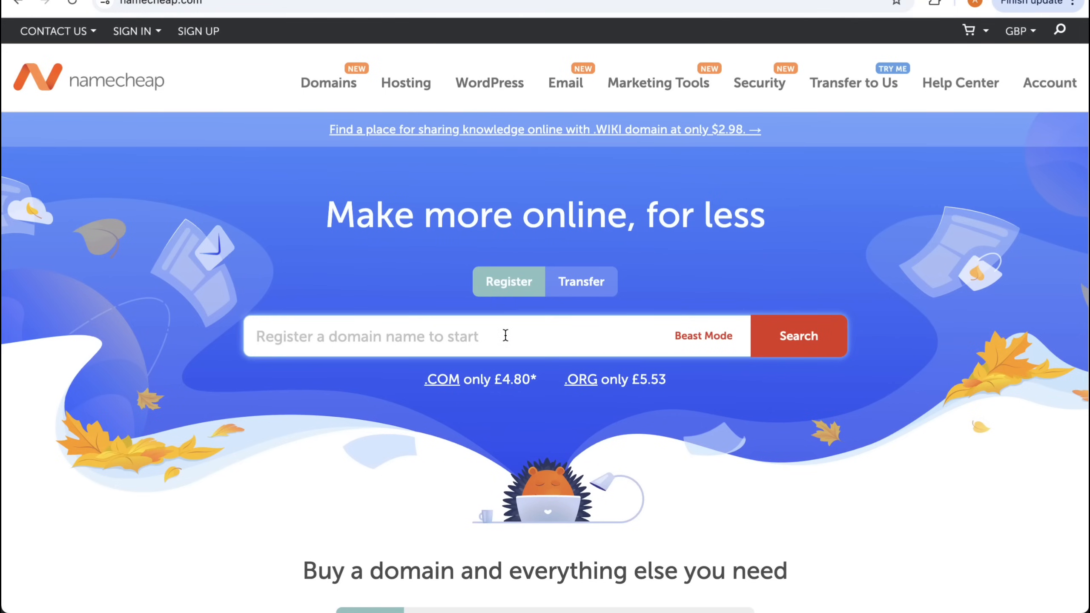
{"action": "type", "text": "conn"}
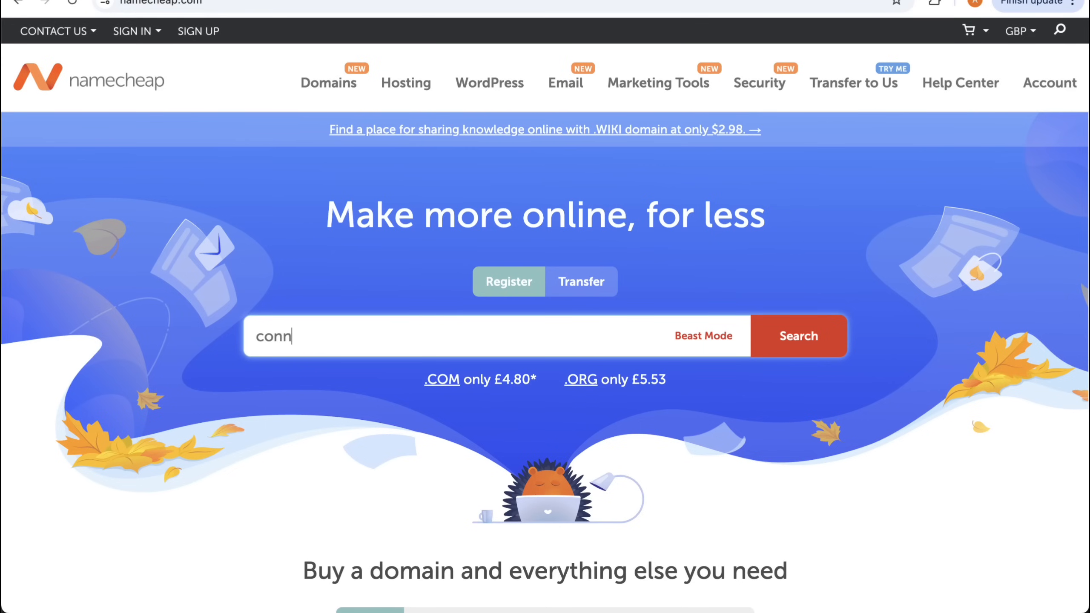
{"action": "type", "text": "ecthive47.com"}
{"action": "key", "text": "Return"}
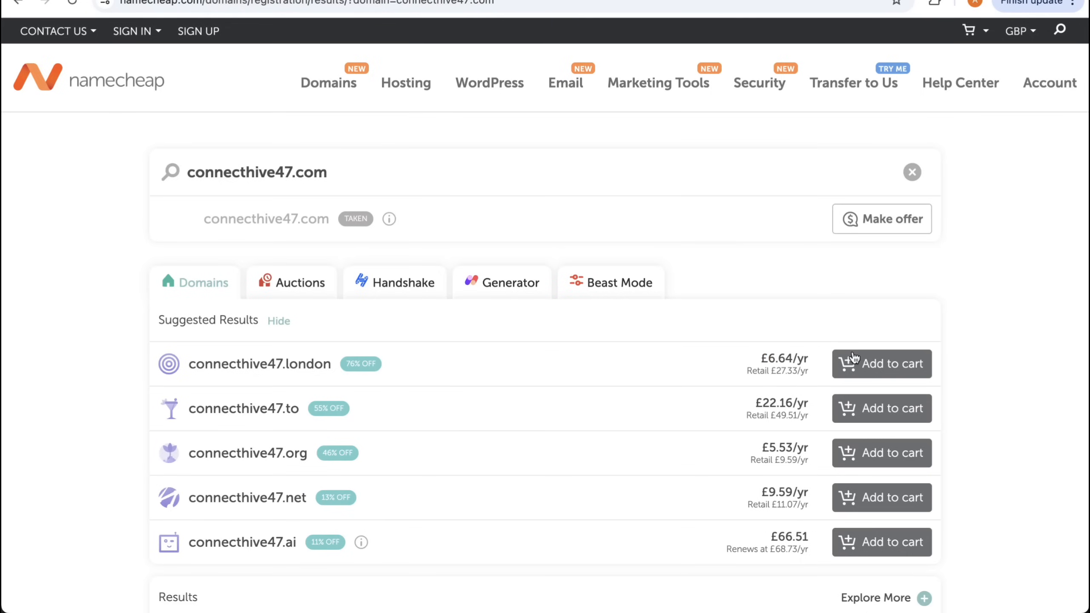
- Add the domain connecthive47.org to the cart with a 1-year registration and confirm the order
{"action": "left_click", "coordinate": [854, 450]}
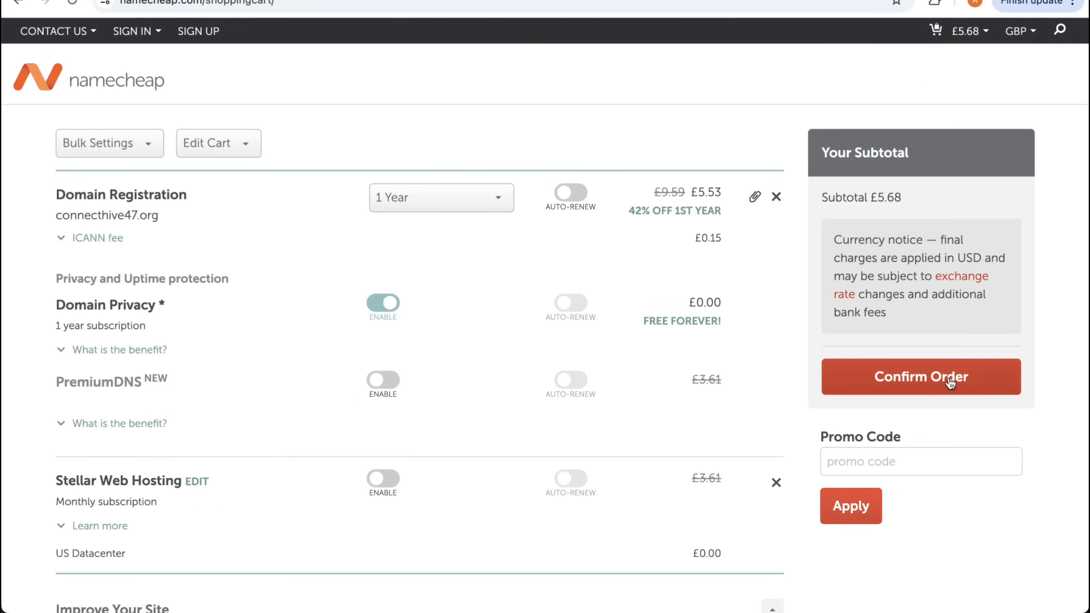
{"action": "left_click", "coordinate": [948, 375]}
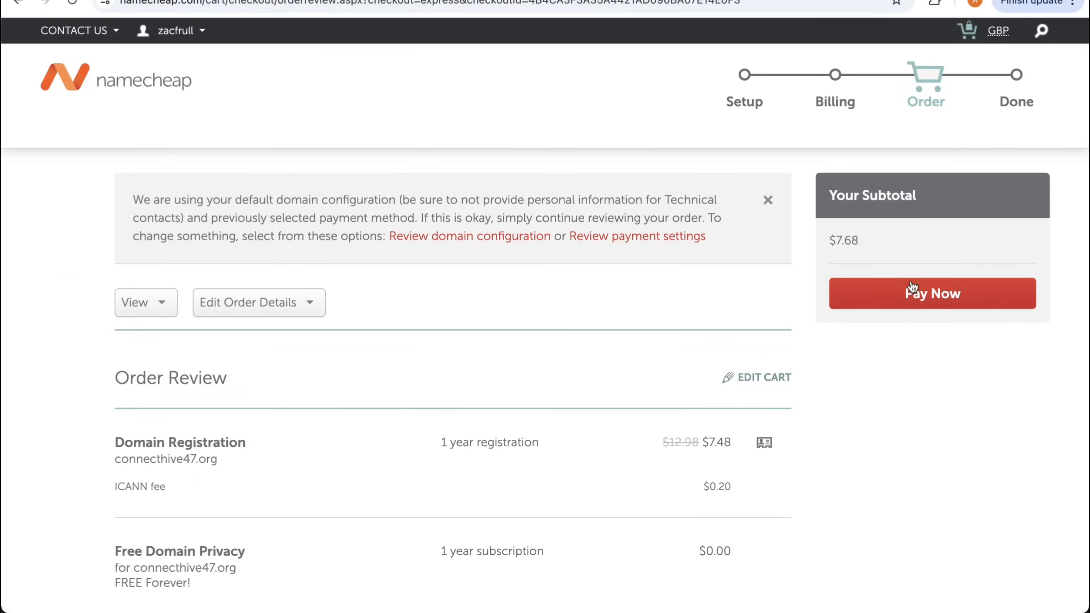
- Pay for the connecthive47.org domain order
{"action": "left_click", "coordinate": [917, 287]}
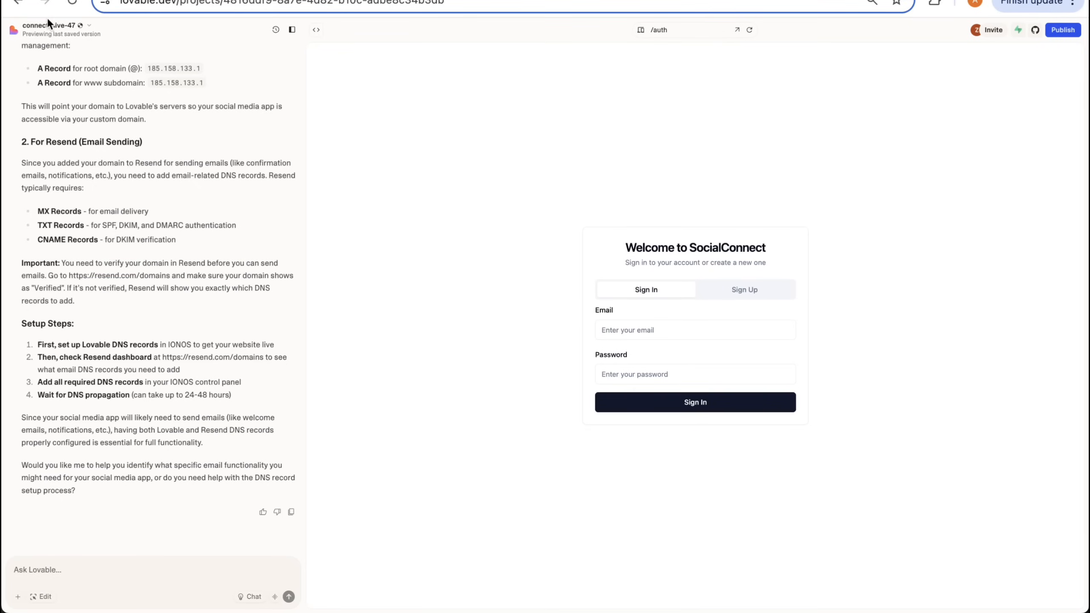
- Switch to Lovable and connect the purchased domain connecthive47.org to the connect-hive-47 project as an existing domain
{"action": "left_click", "coordinate": [49, 22]}
{"action": "left_click", "coordinate": [55, 170]}
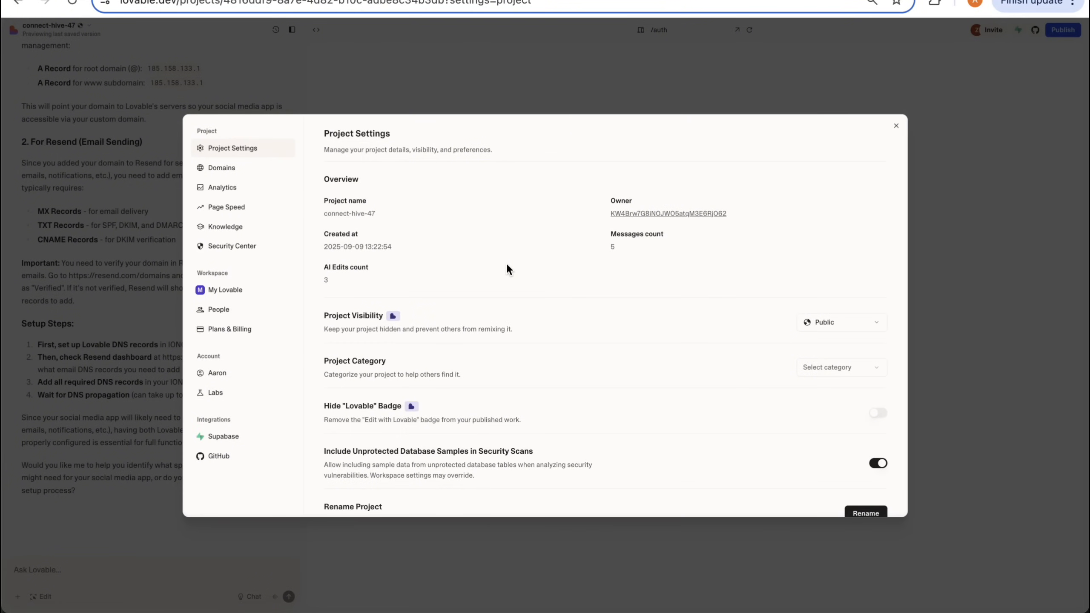
{"action": "left_click", "coordinate": [250, 172]}
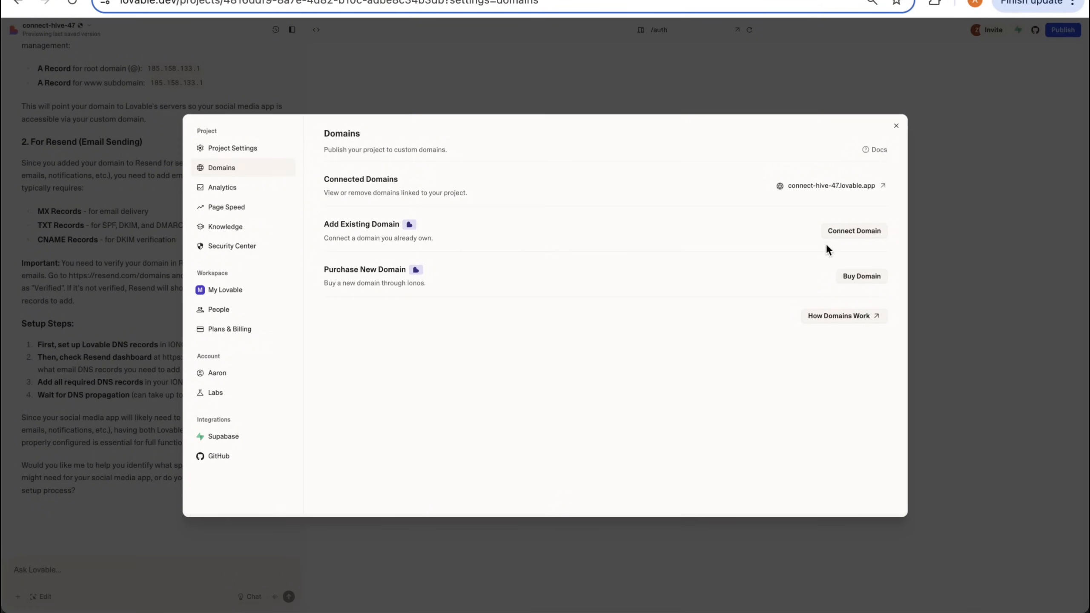
{"action": "left_click", "coordinate": [853, 233]}
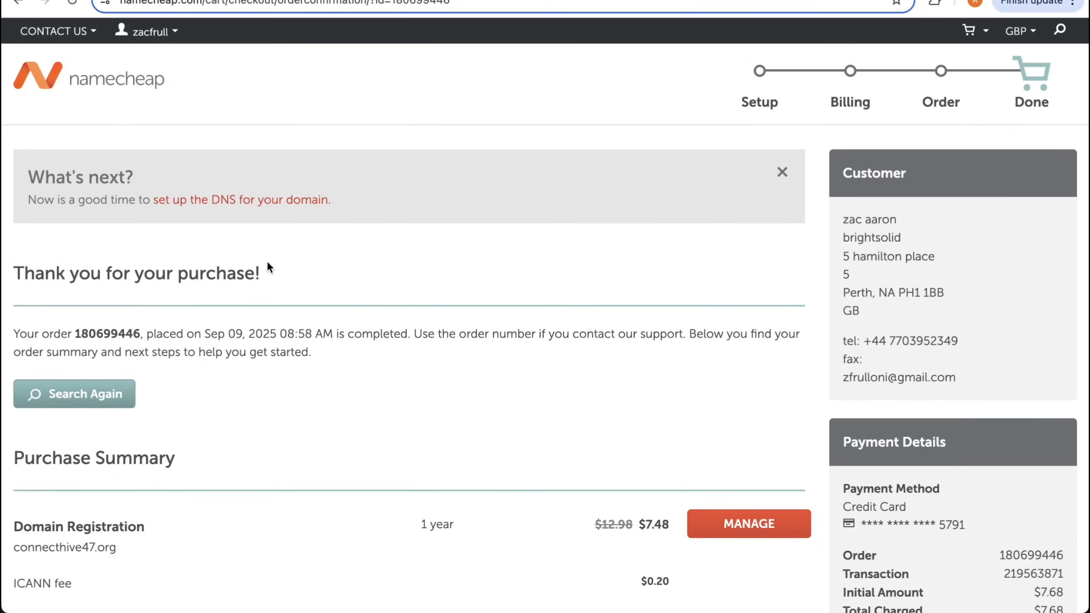
{"action": "scroll", "coordinate": [355, 263], "scroll_direction": "down", "scroll_amount": 3}
{"action": "double_click", "coordinate": [24, 417]}
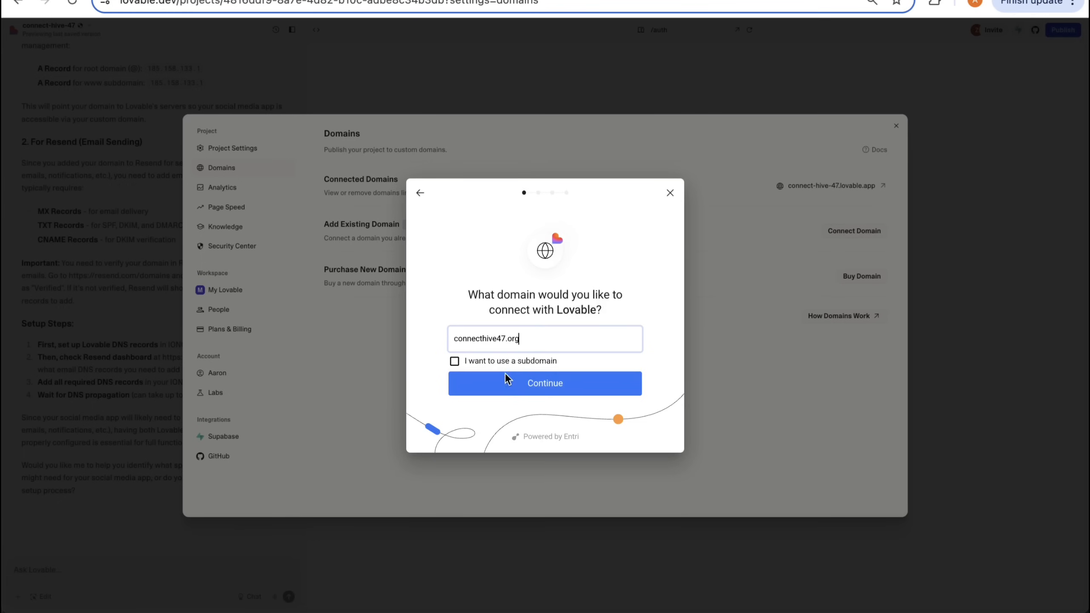
{"action": "left_click", "coordinate": [506, 381]}
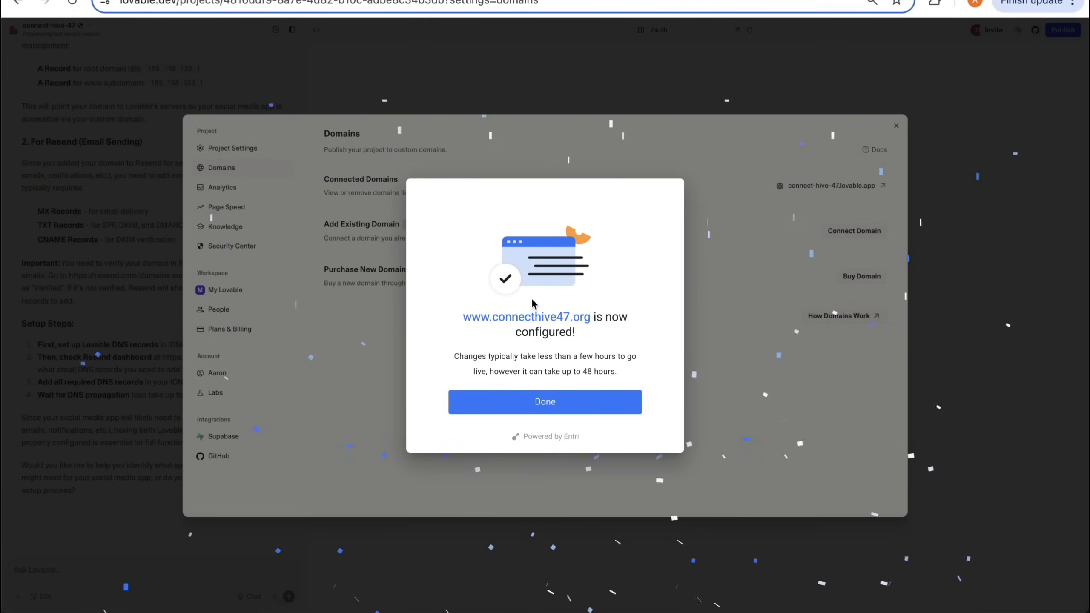
{"action": "left_click", "coordinate": [545, 401]}
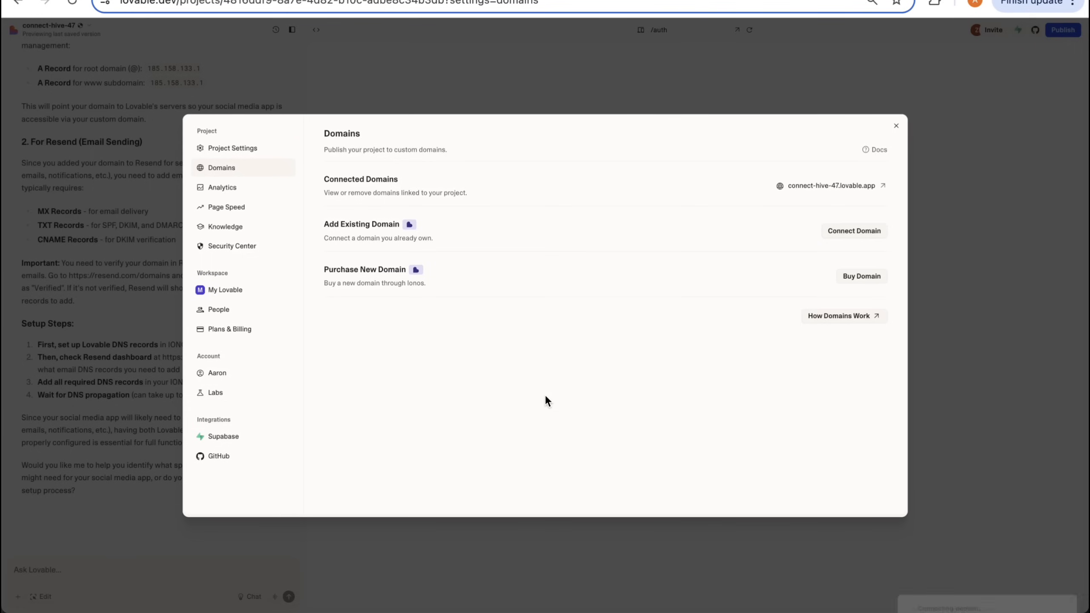
{"action": "double_click", "coordinate": [806, 202]}
{"action": "left_click_drag", "start_coordinate": [806, 201], "coordinate": [837, 203]}
{"action": "key", "text": "super+c"}
- Switch to Resend and add the domain connecthive47.org in the Ireland (eu-west-1) region, generating its DNS records
{"action": "left_click", "coordinate": [534, 0]}
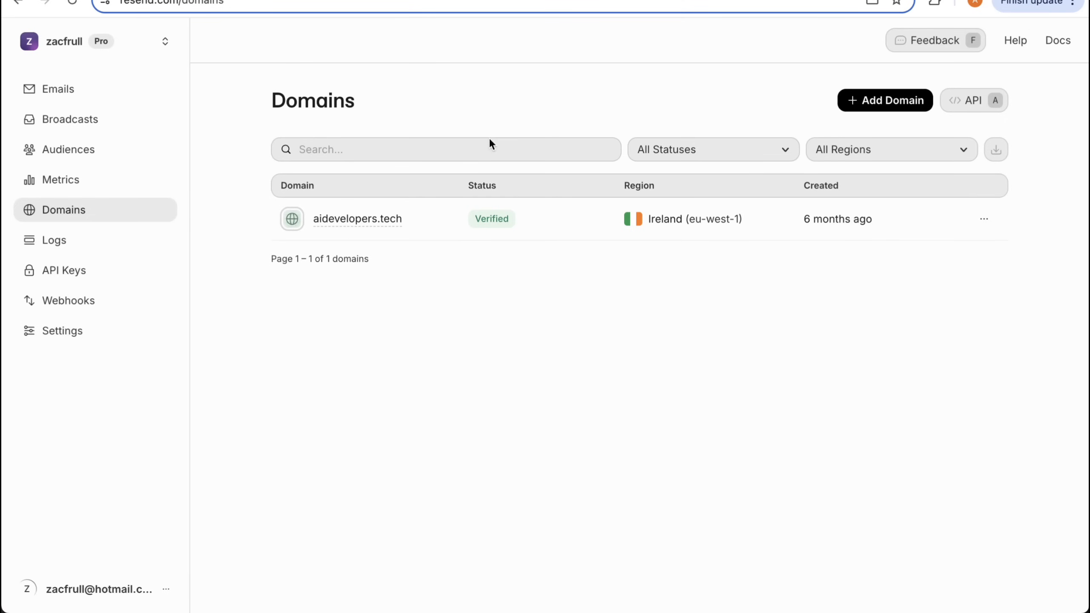
{"action": "left_click", "coordinate": [865, 102]}
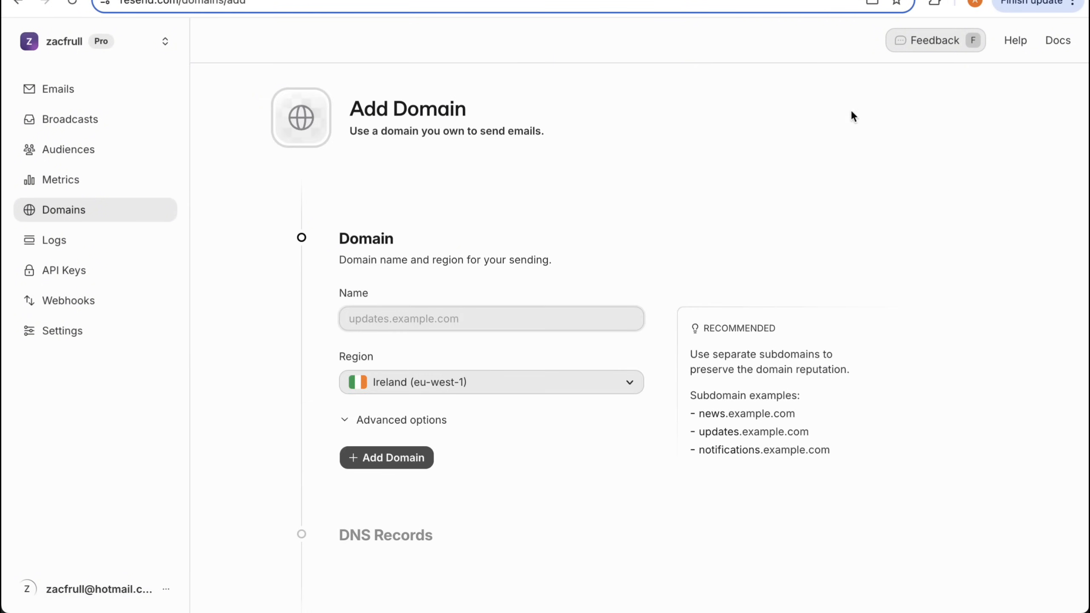
{"action": "key", "text": "super+v"}
{"action": "scroll", "coordinate": [429, 296], "scroll_direction": "down", "scroll_amount": 1}
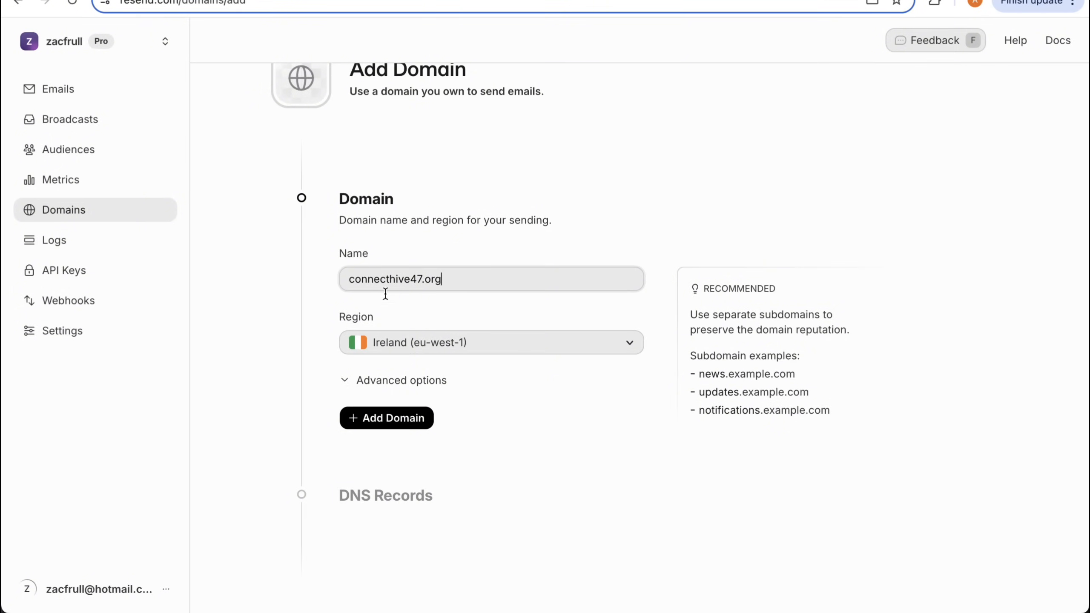
{"action": "left_click", "coordinate": [407, 419]}
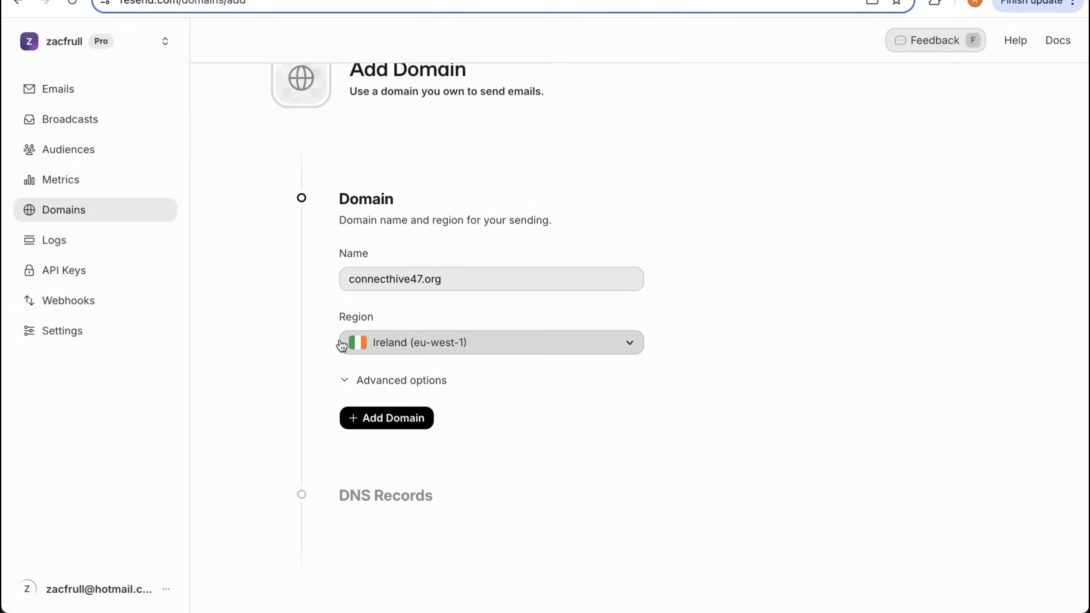
{"action": "left_click", "coordinate": [378, 345]}
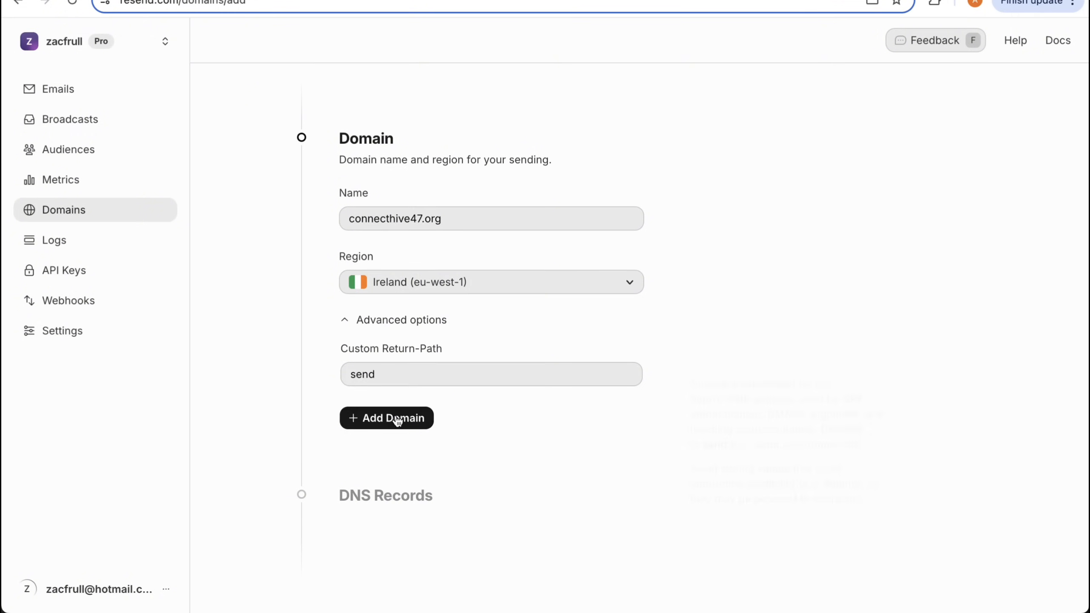
{"action": "left_click", "coordinate": [397, 419]}
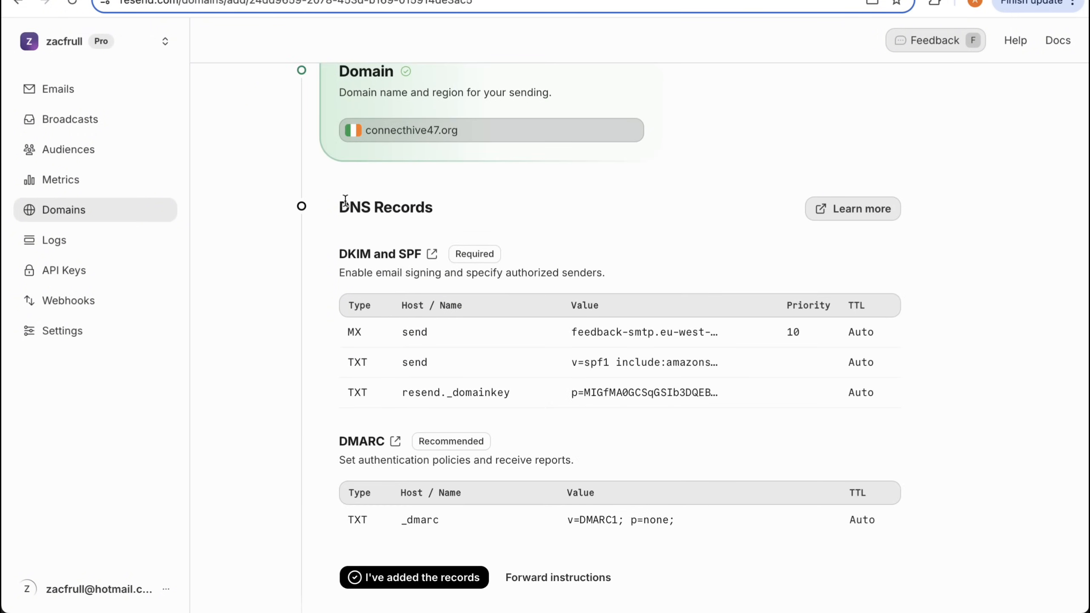
{"action": "left_click_drag", "start_coordinate": [339, 206], "coordinate": [942, 529]}
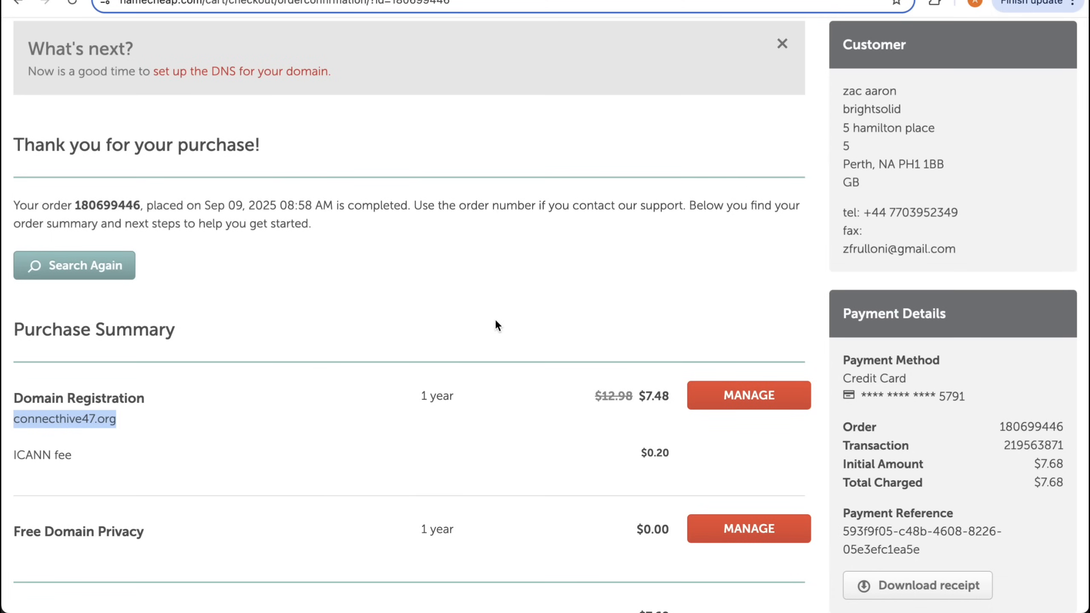
- Switch to Namecheap and open the advanced DNS settings of connecthive47.org
{"action": "scroll", "coordinate": [497, 300], "scroll_direction": "up", "scroll_amount": 3}
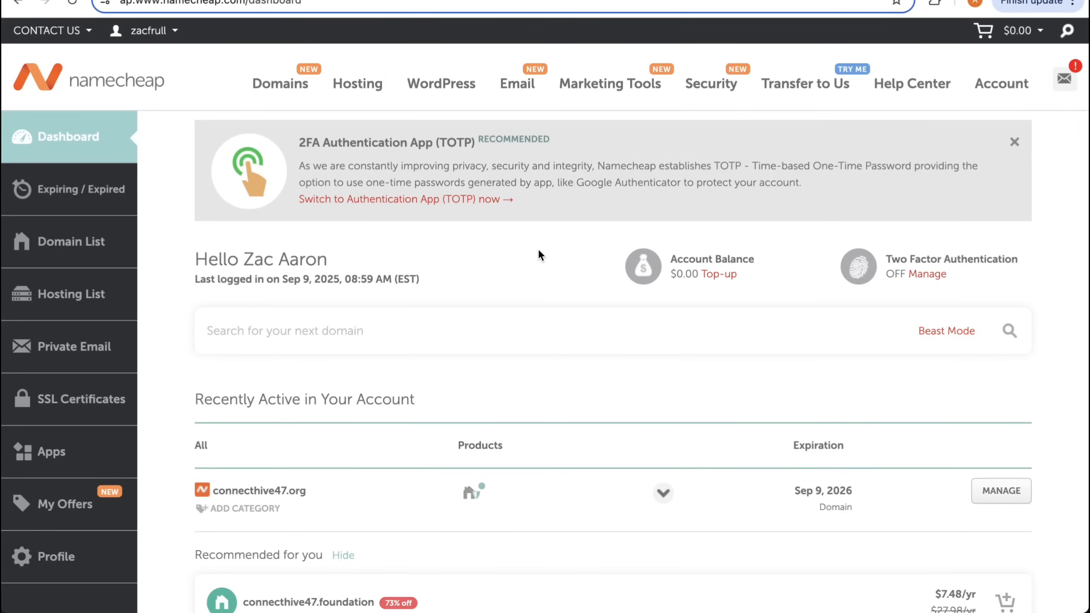
{"action": "scroll", "coordinate": [538, 248], "scroll_direction": "down", "scroll_amount": 2}
{"action": "scroll", "coordinate": [295, 406], "scroll_direction": "down", "scroll_amount": 3}
{"action": "triple_click", "coordinate": [287, 259]}
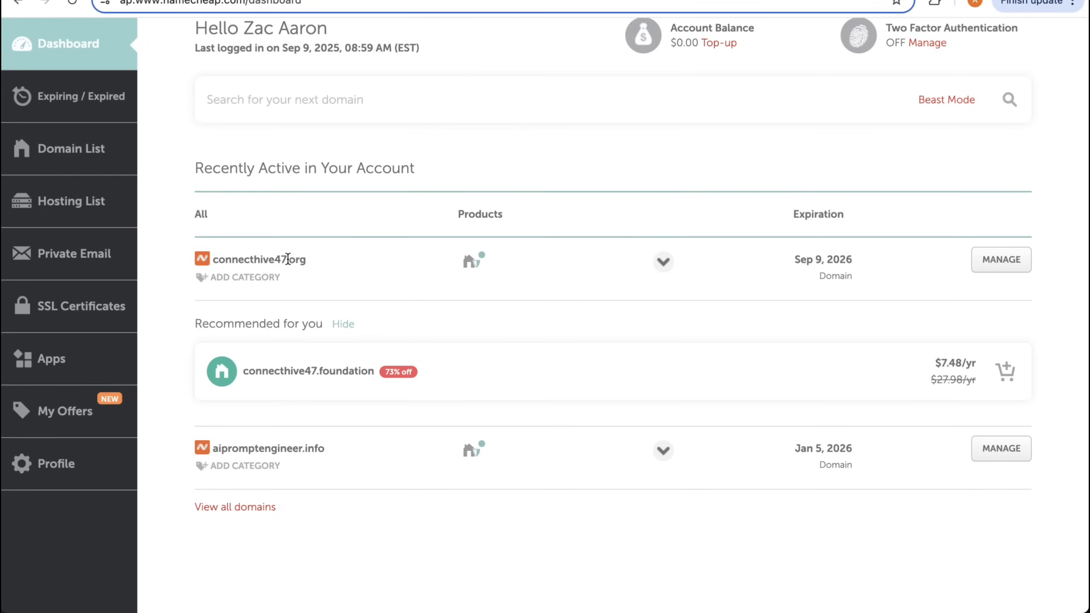
{"action": "left_click", "coordinate": [1002, 260]}
{"action": "scroll", "coordinate": [691, 196], "scroll_direction": "down", "scroll_amount": 3}
{"action": "scroll", "coordinate": [691, 196], "scroll_direction": "up", "scroll_amount": 1}
{"action": "left_click", "coordinate": [792, 202]}
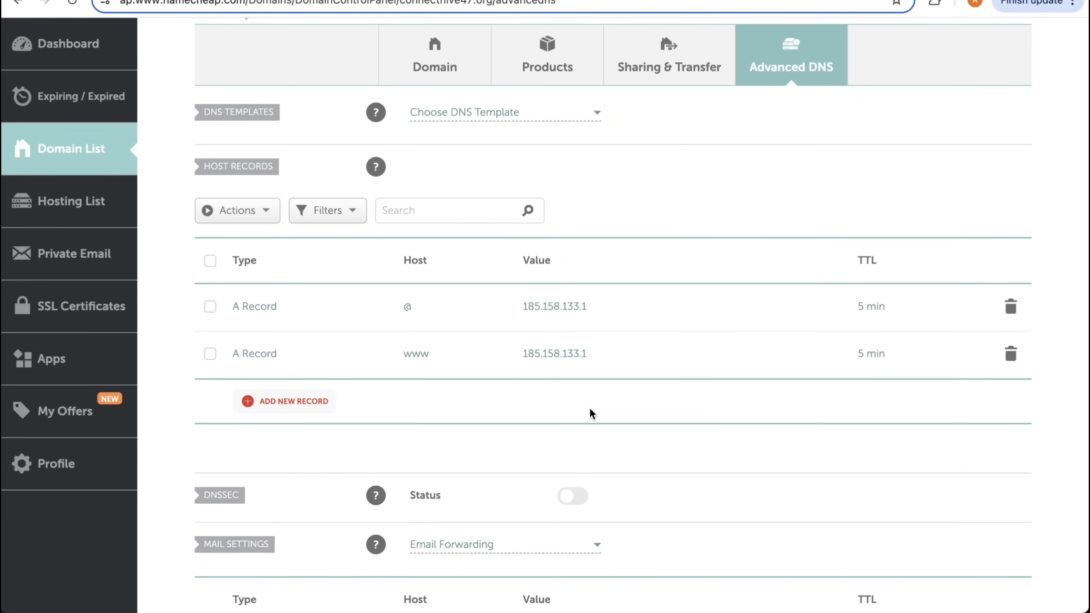
- Copy the MX record value from Resend and set the domain's mail settings in Namecheap to Custom MX
{"action": "scroll", "coordinate": [590, 413], "scroll_direction": "down", "scroll_amount": 2}
{"action": "scroll", "coordinate": [589, 407], "scroll_direction": "down", "scroll_amount": 6}
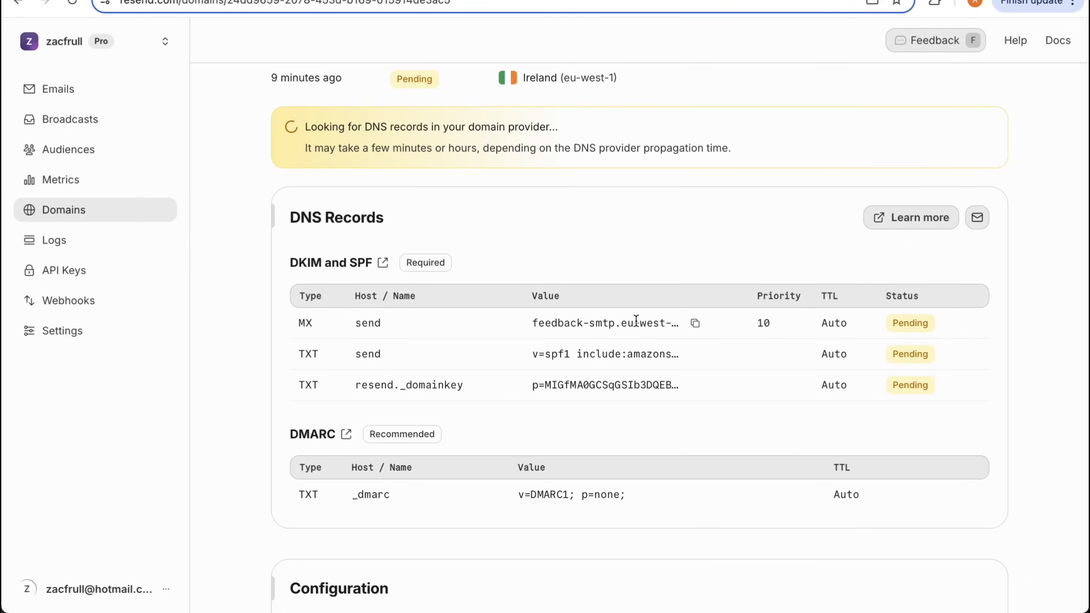
{"action": "left_click", "coordinate": [695, 323]}
{"action": "key", "text": "ctrl+Tab"}
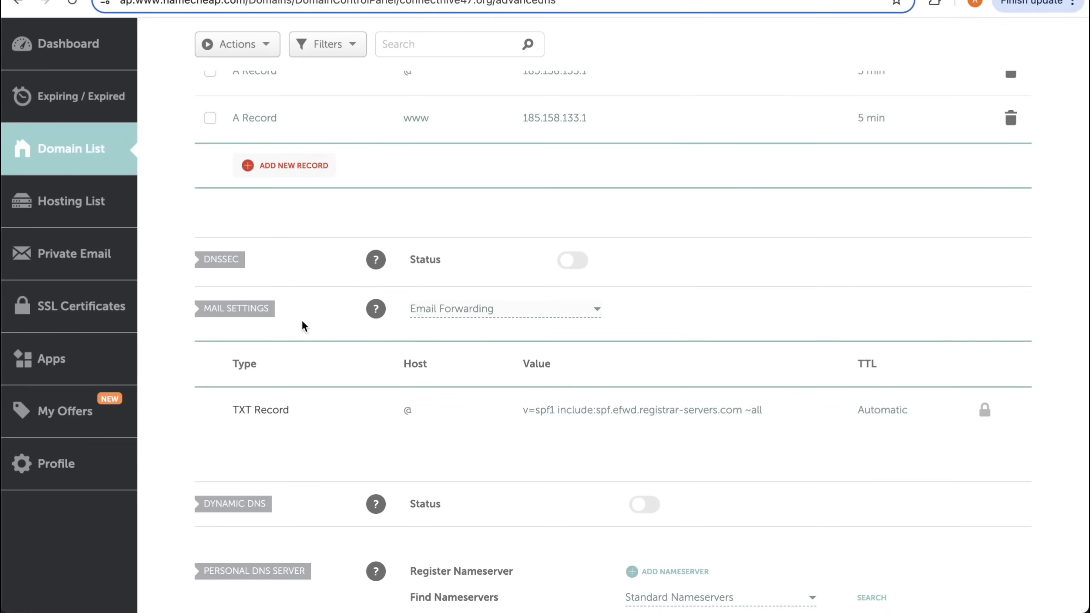
{"action": "left_click", "coordinate": [442, 309]}
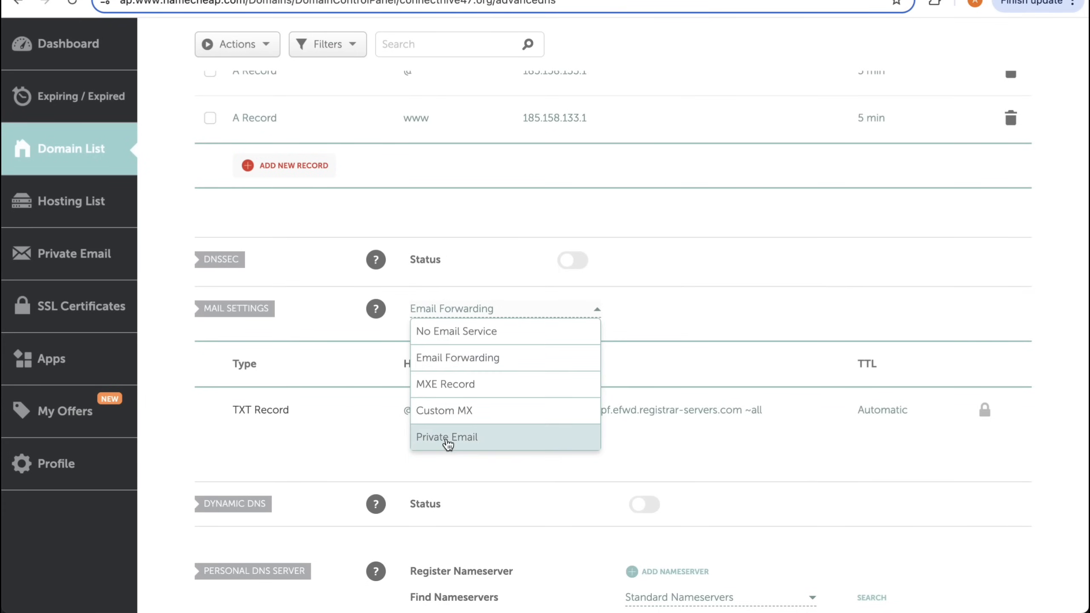
{"action": "left_click", "coordinate": [449, 415]}
{"action": "scroll", "coordinate": [472, 353], "scroll_direction": "down", "scroll_amount": 1}
- Fill in the MX record with host Send, the copied mail server value, priority 10 and automatic TTL, and save it
{"action": "left_click", "coordinate": [448, 424]}
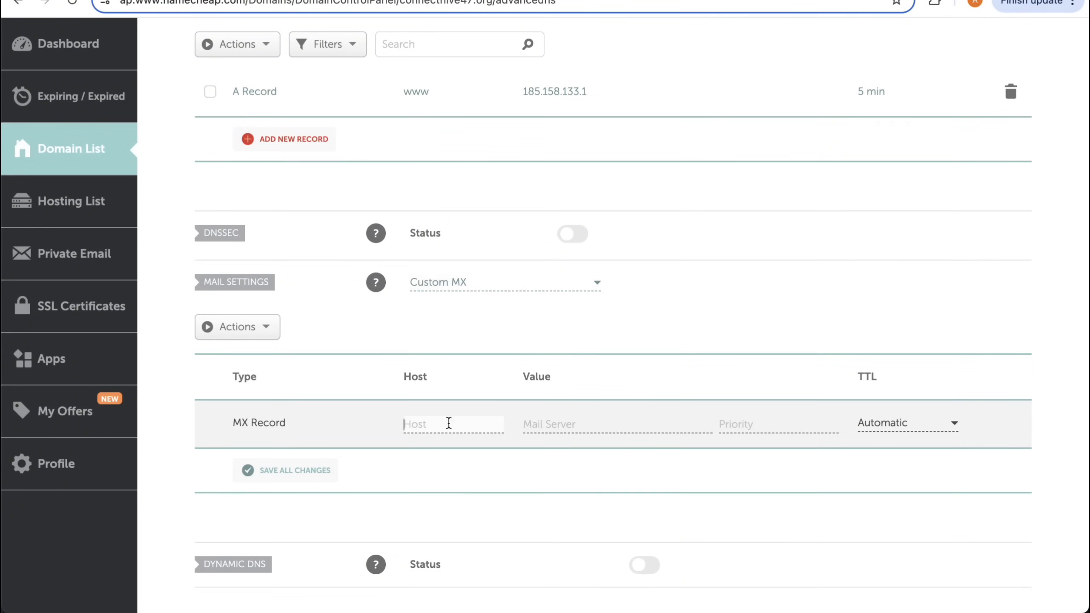
{"action": "type", "text": "Send"}
{"action": "left_click", "coordinate": [559, 423]}
{"action": "key", "text": "super+v"}
{"action": "left_click", "coordinate": [768, 422]}
{"action": "type", "text": "10"}
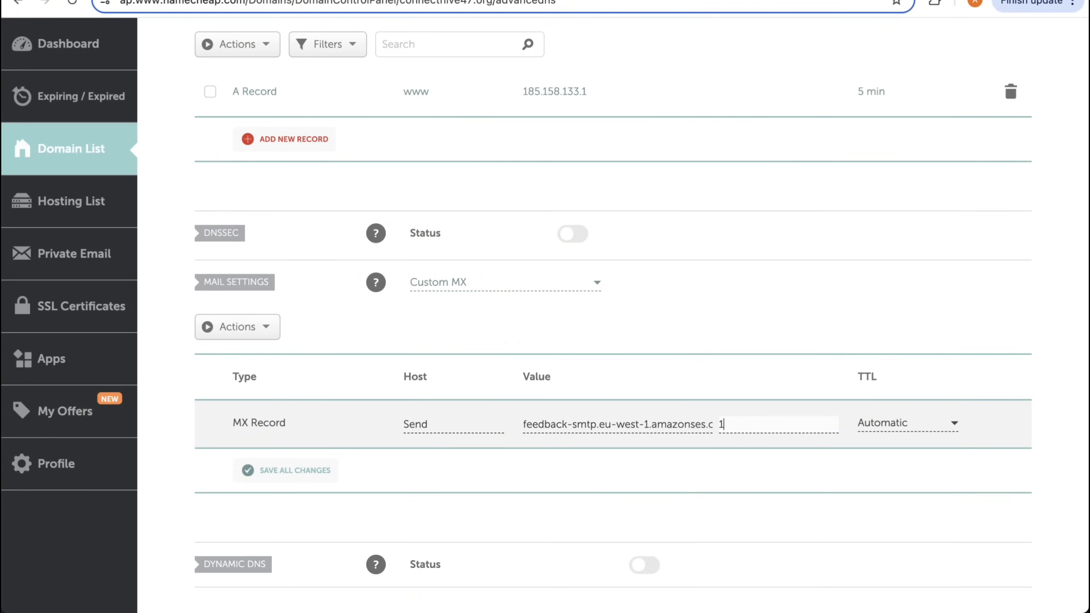
{"action": "left_click", "coordinate": [931, 424]}
{"action": "left_click", "coordinate": [916, 449]}
{"action": "scroll", "coordinate": [367, 381], "scroll_direction": "down", "scroll_amount": 2}
{"action": "left_click", "coordinate": [324, 372]}
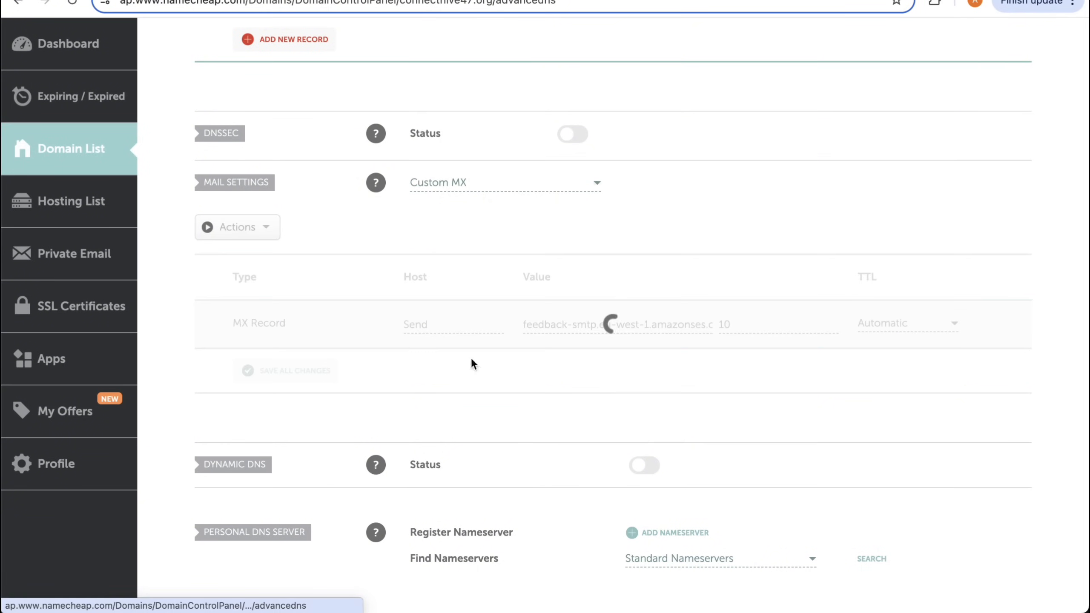
- Add a TXT host record in Namecheap with host Send and the value v=spf1 include:amazonses.com ~all copied from Resend
{"action": "scroll", "coordinate": [584, 271], "scroll_direction": "up", "scroll_amount": 6}
{"action": "scroll", "coordinate": [583, 269], "scroll_direction": "up", "scroll_amount": 1}
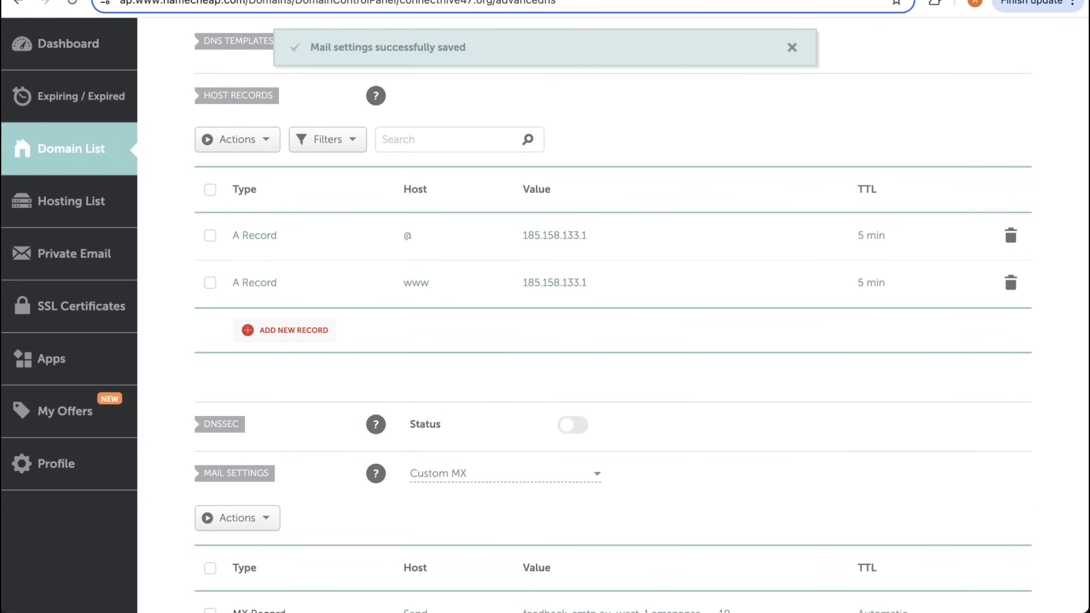
{"action": "left_click", "coordinate": [429, 1]}
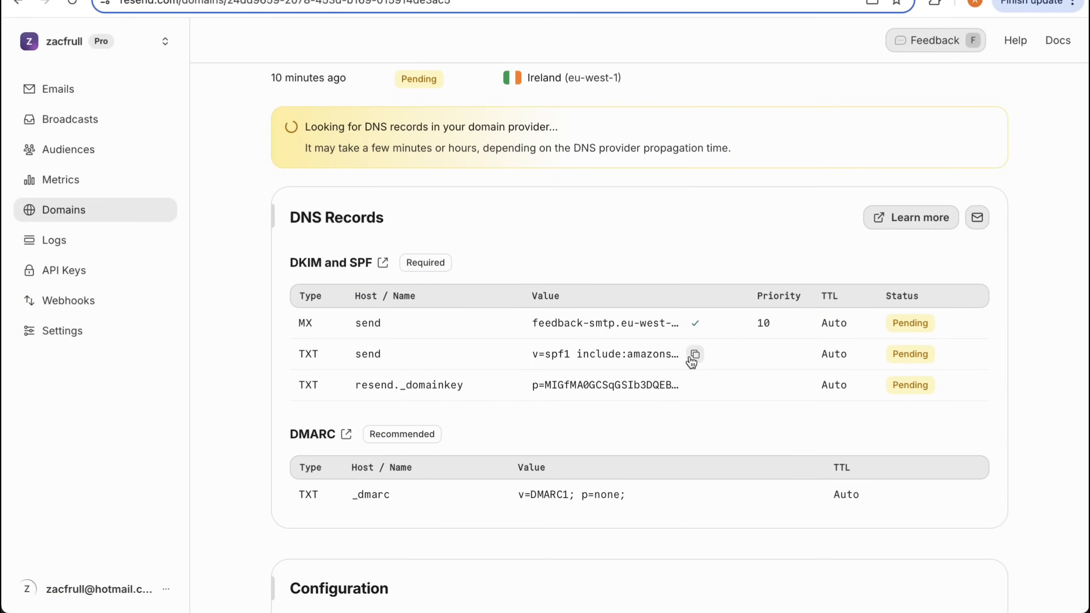
{"action": "left_click", "coordinate": [695, 356]}
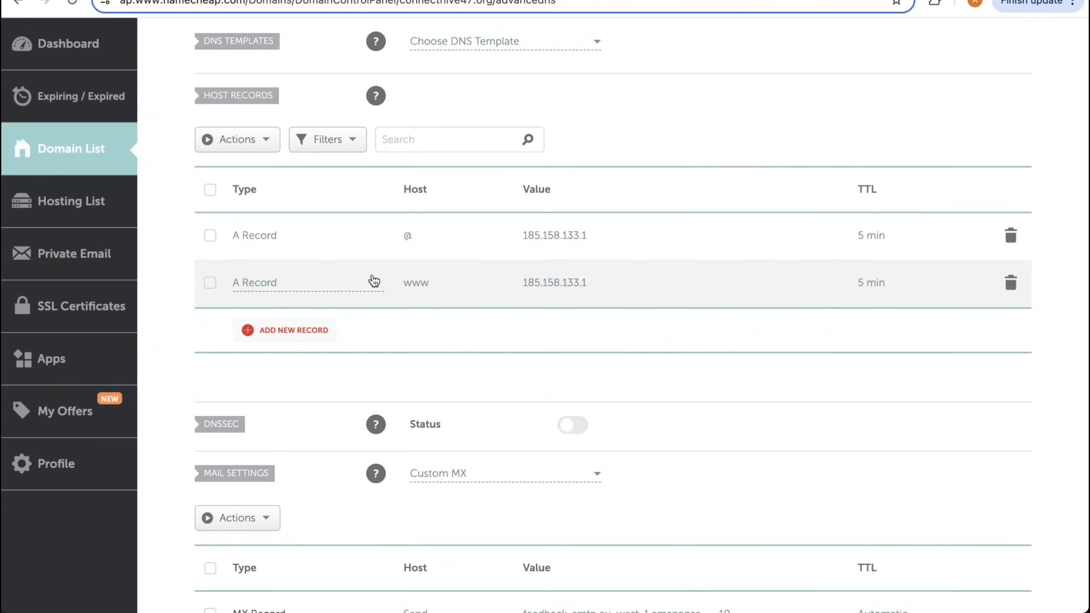
{"action": "left_click", "coordinate": [319, 337]}
{"action": "scroll", "coordinate": [363, 365], "scroll_direction": "down", "scroll_amount": 3}
{"action": "left_click", "coordinate": [363, 364]}
{"action": "key", "text": "Tab"}
{"action": "type", "text": "Se"}
{"action": "key", "text": "Tab"}
{"action": "key", "text": "super+v"}
- Add a second TXT host record with host Send and the domain key value copied from Resend
{"action": "left_click", "coordinate": [294, 305]}
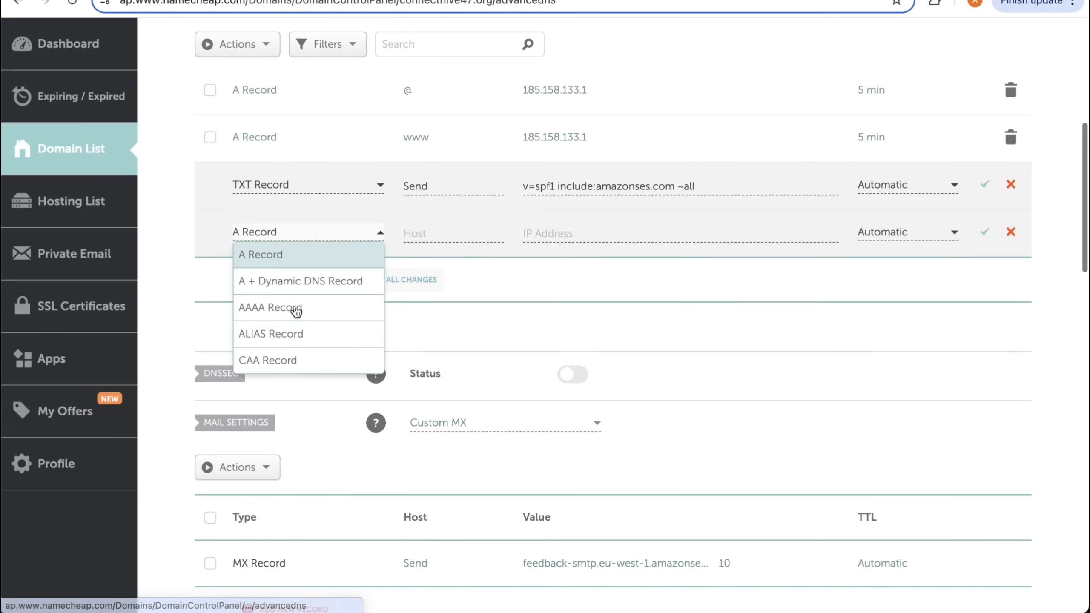
{"action": "scroll", "coordinate": [318, 340], "scroll_direction": "down", "scroll_amount": 3}
{"action": "left_click", "coordinate": [307, 348]}
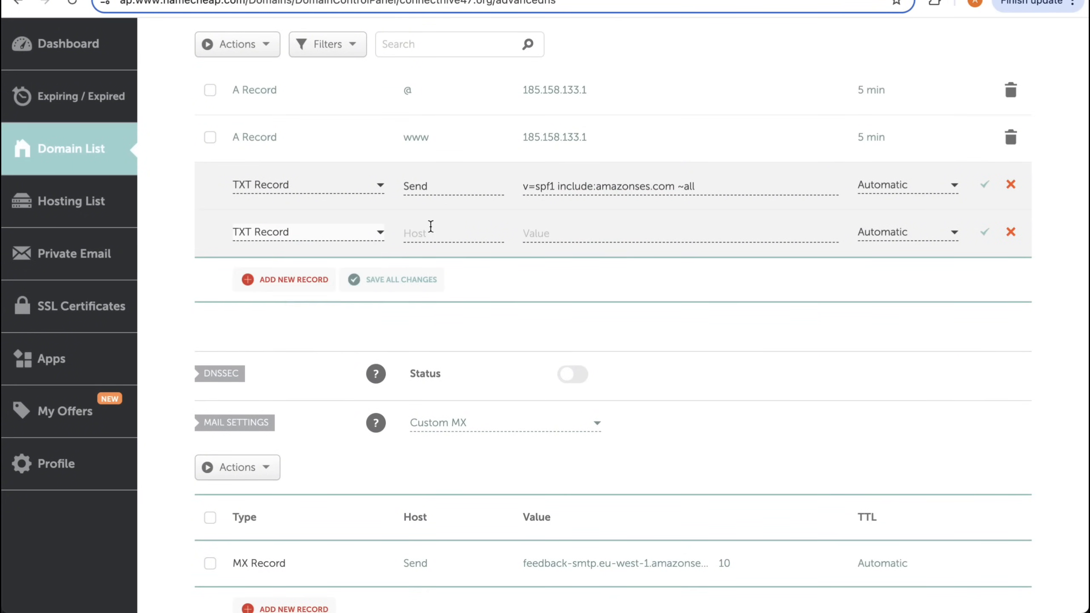
{"action": "left_click", "coordinate": [432, 227]}
{"action": "type", "text": "Send"}
{"action": "key", "text": "ctrl+Tab"}
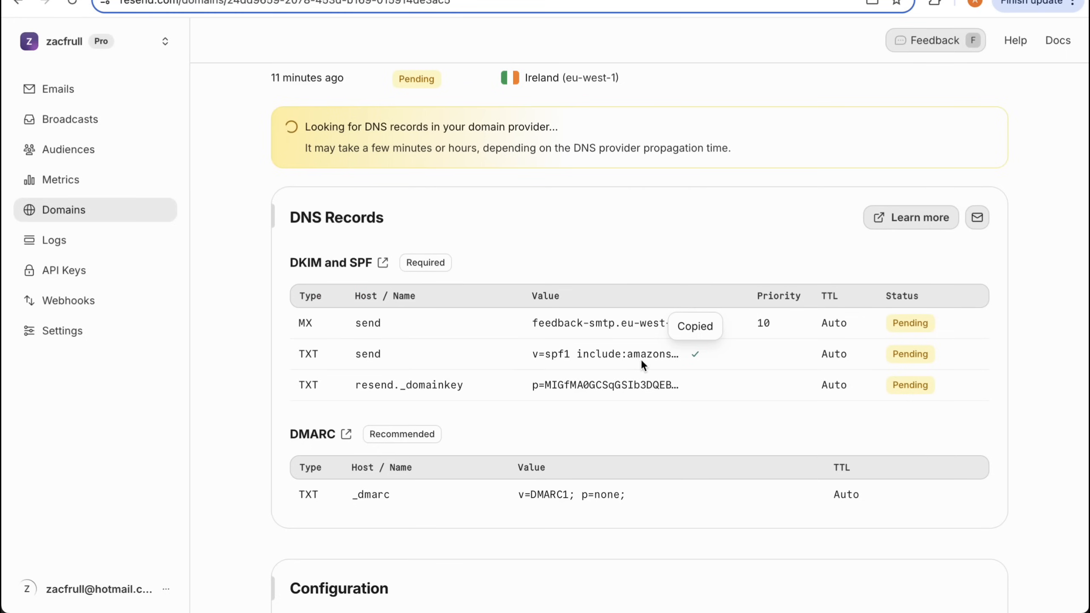
{"action": "left_click", "coordinate": [696, 388]}
{"action": "left_click", "coordinate": [538, 241]}
{"action": "key", "text": "super+v"}
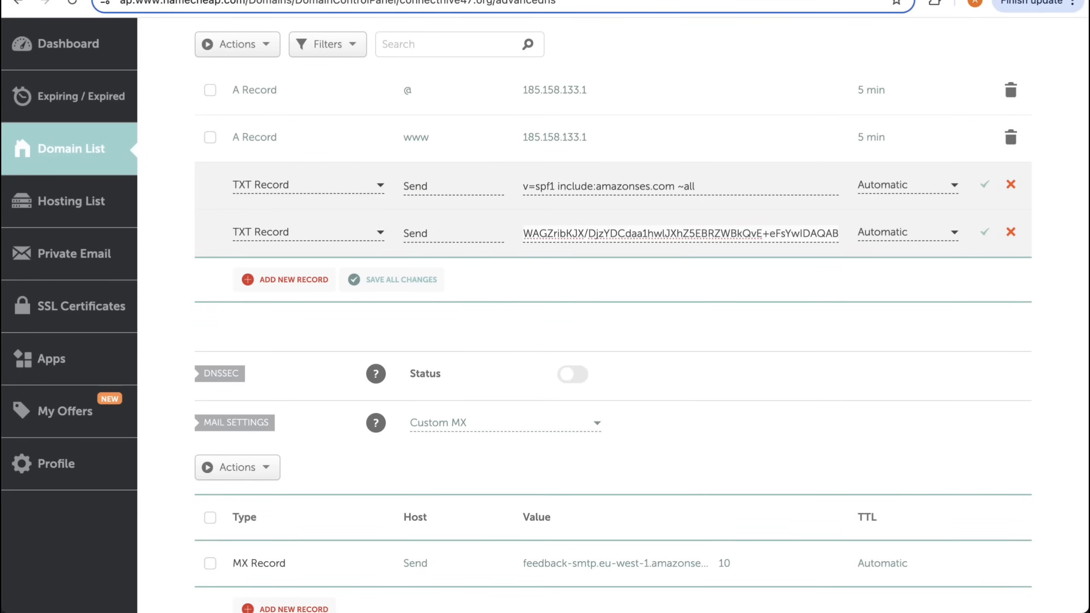
- Replace the second TXT record's host with resend._domainkey copied from Resend
{"action": "key", "text": "ctrl+Tab"}
{"action": "left_click_drag", "start_coordinate": [355, 384], "coordinate": [446, 388]}
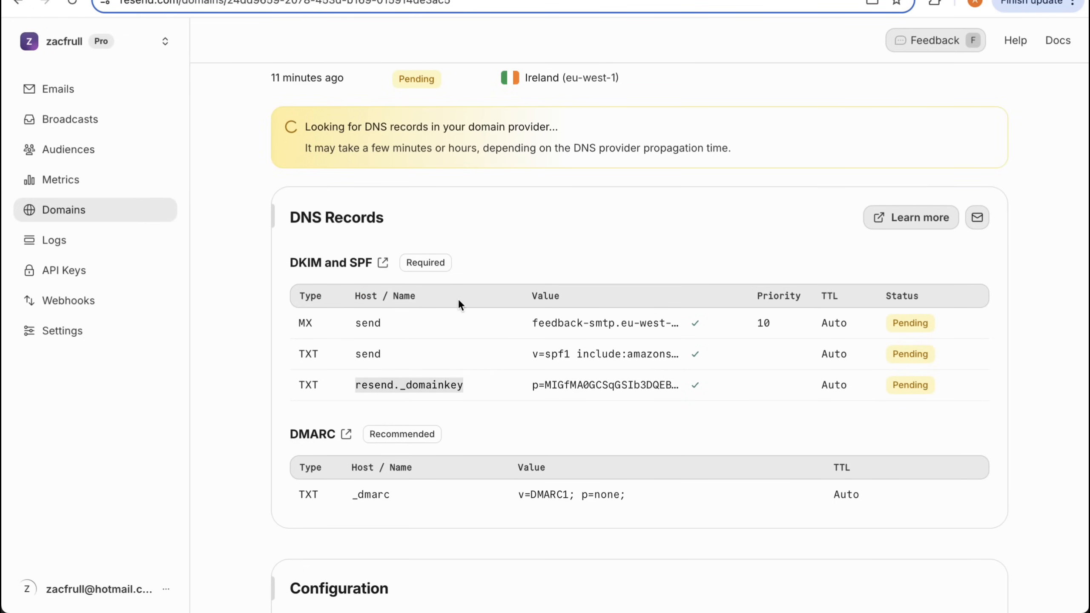
{"action": "key", "text": "ctrl+c"}
{"action": "key", "text": "ctrl+shift+Tab"}
{"action": "double_click", "coordinate": [429, 236]}
{"action": "key", "text": "ctrl+v"}
- Add a third TXT record with host _dmarc and the value v=DMARC1; p=none; copied from Resend, and save all host records
{"action": "key", "text": "ctrl+Tab"}
{"action": "scroll", "coordinate": [408, 389], "scroll_direction": "down", "scroll_amount": 5}
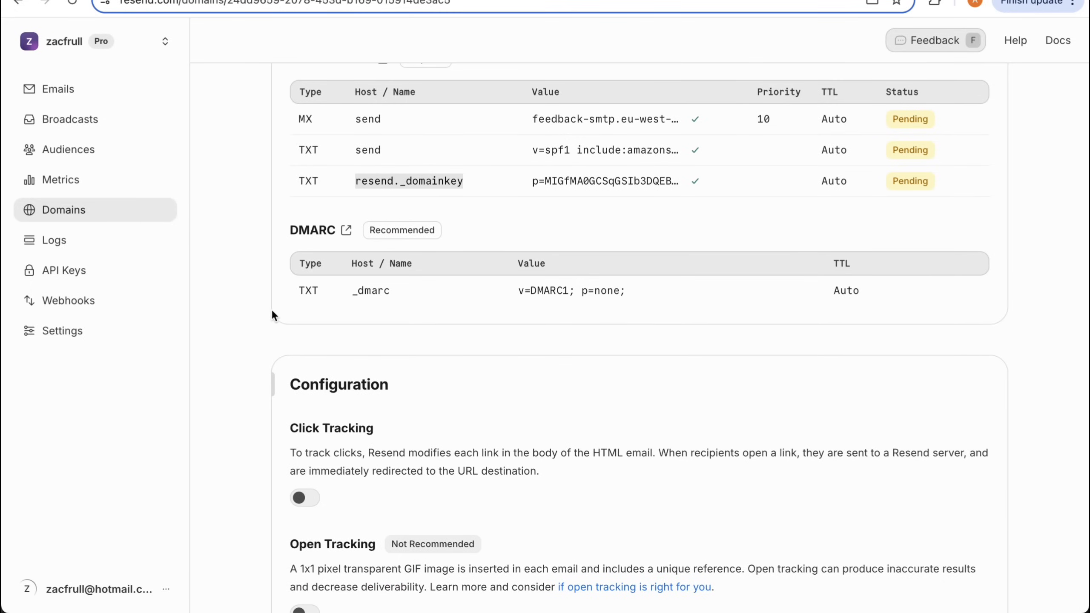
{"action": "scroll", "coordinate": [271, 309], "scroll_direction": "up", "scroll_amount": 2}
{"action": "double_click", "coordinate": [371, 350]}
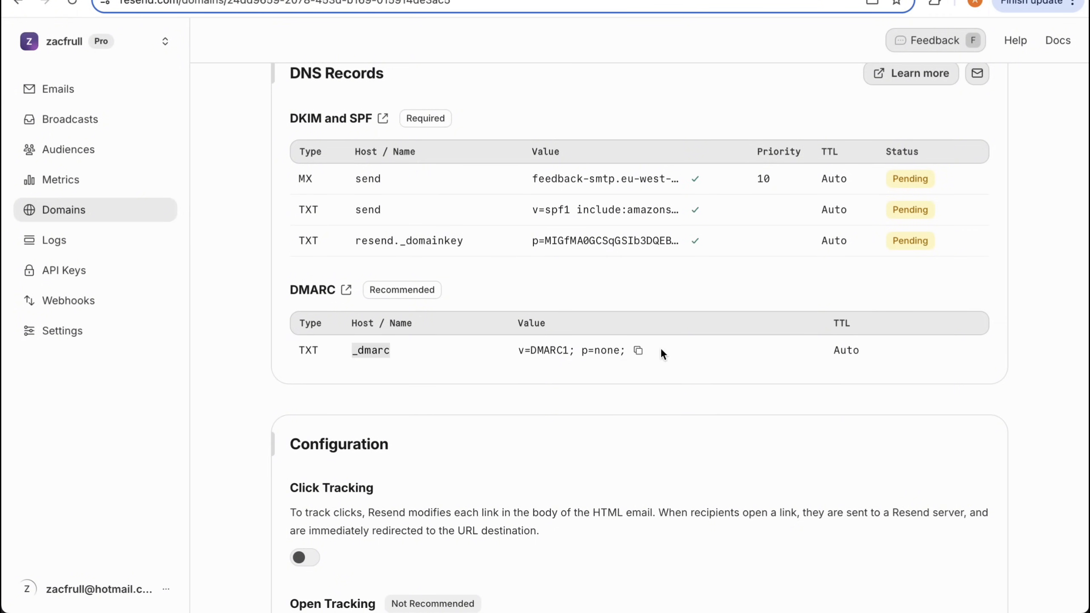
{"action": "left_click", "coordinate": [639, 352]}
{"action": "left_click", "coordinate": [768, 1]}
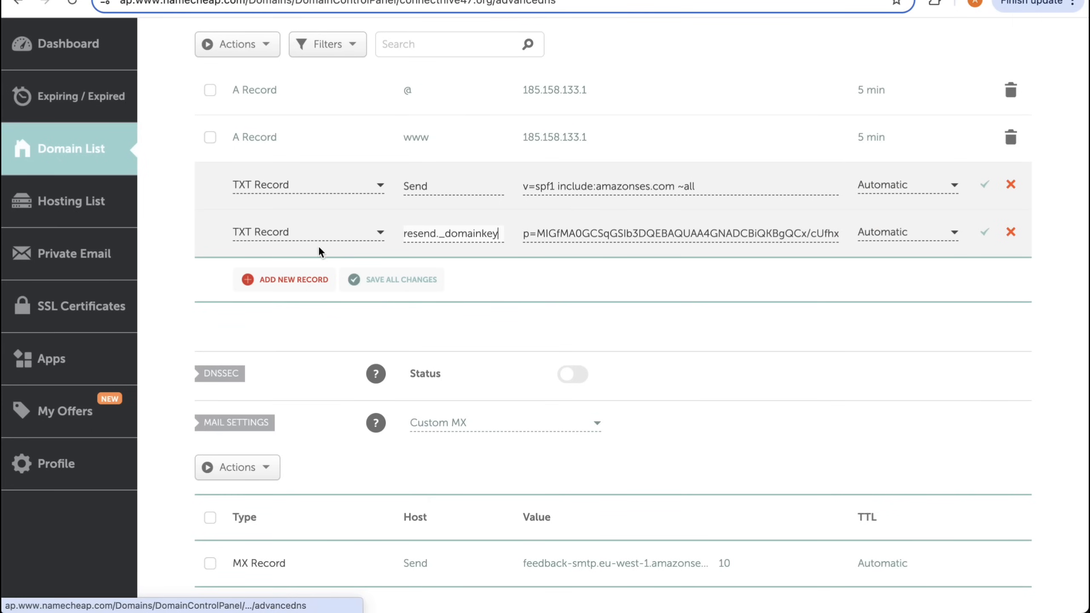
{"action": "left_click", "coordinate": [304, 284]}
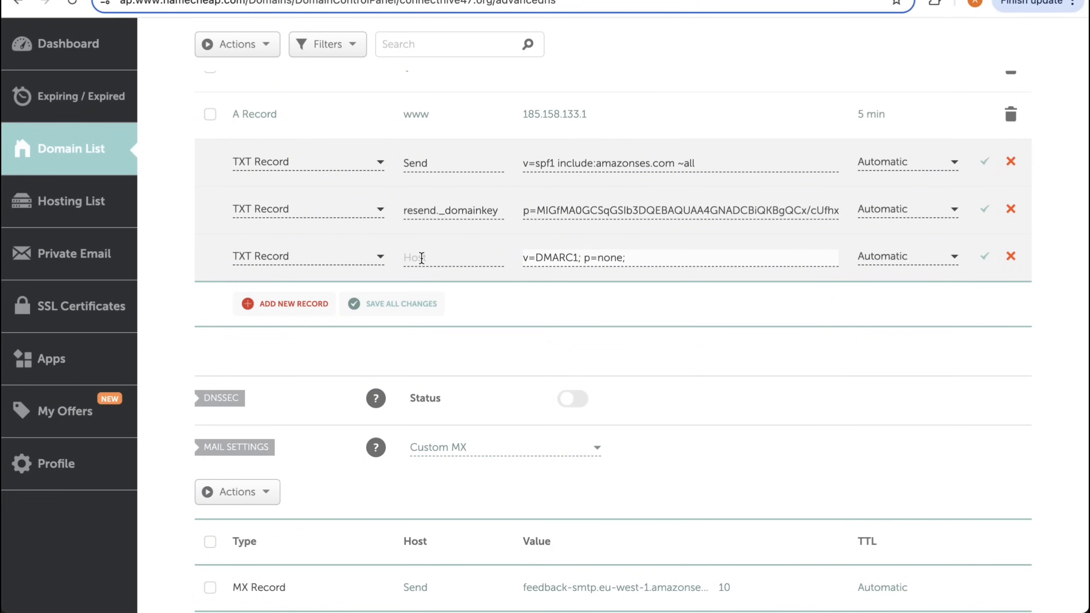
{"action": "left_click", "coordinate": [422, 258]}
{"action": "type", "text": "_"}
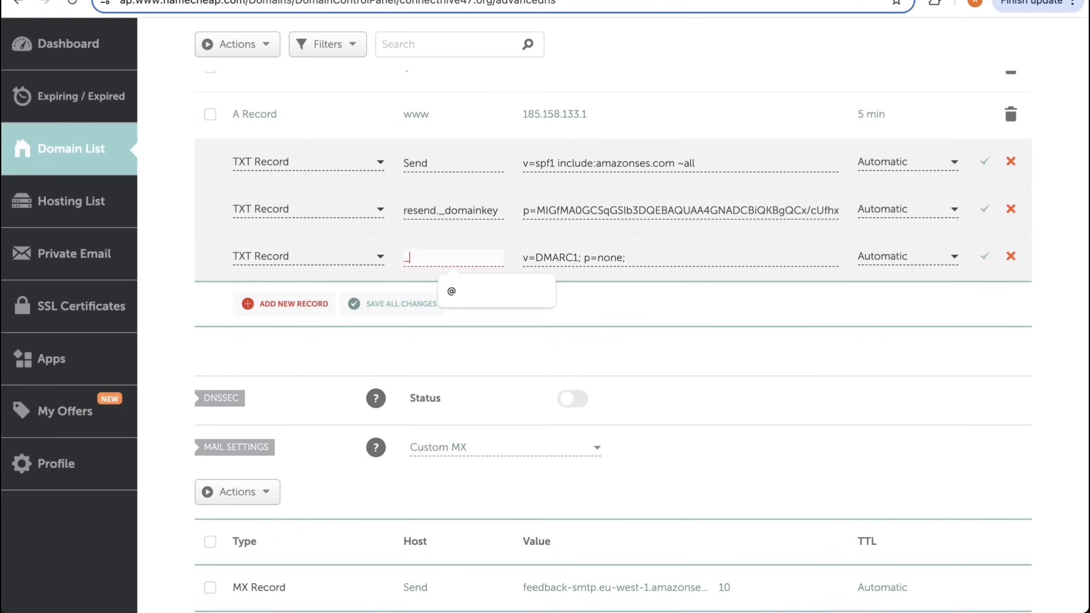
{"action": "type", "text": "dmarc"}
{"action": "left_click", "coordinate": [372, 306]}
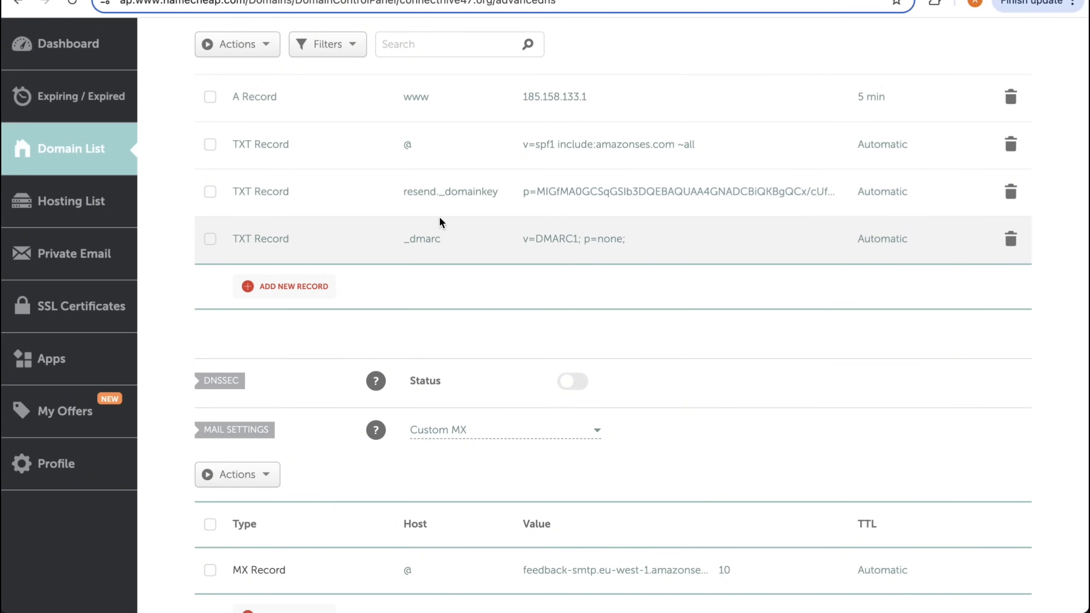
- Review the saved host records and MX record in Namecheap, and check the domain's DNS record status in Resend
{"action": "scroll", "coordinate": [415, 169], "scroll_direction": "up", "scroll_amount": 3}
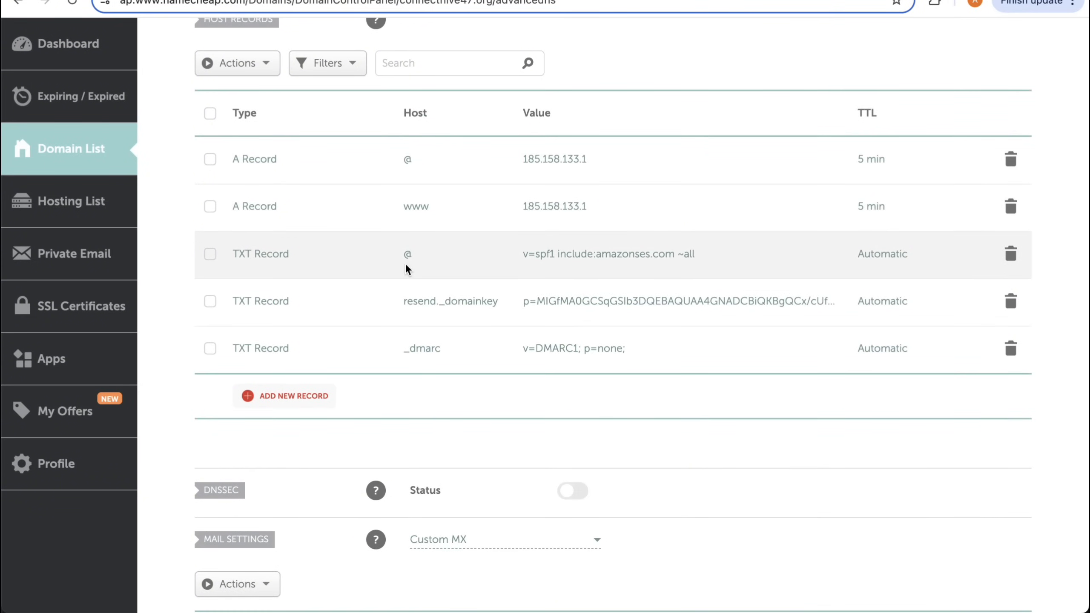
{"action": "scroll", "coordinate": [412, 253], "scroll_direction": "down", "scroll_amount": 2}
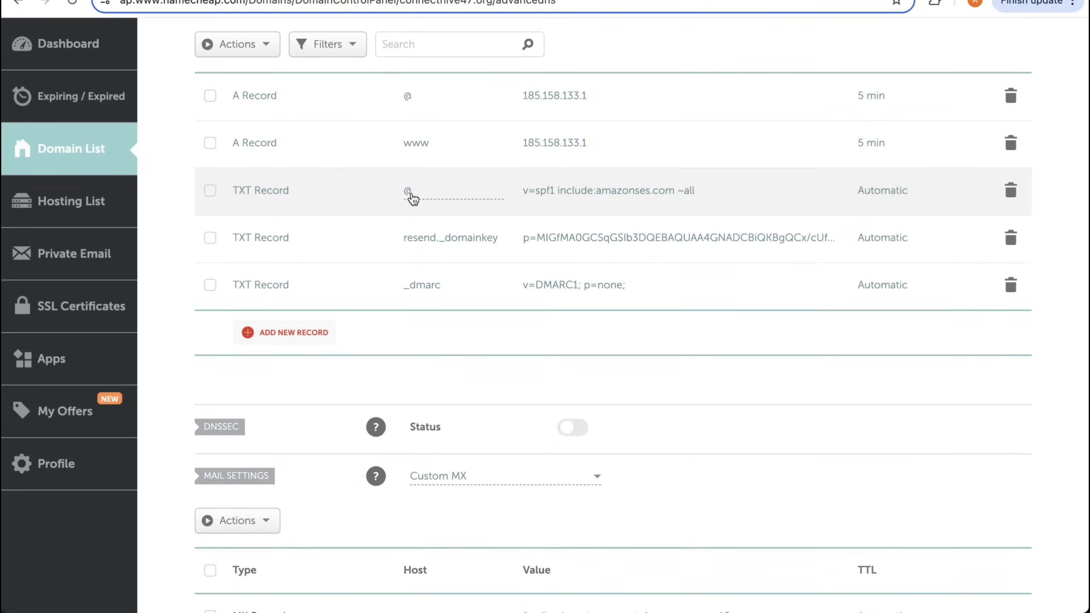
{"action": "scroll", "coordinate": [414, 516], "scroll_direction": "down", "scroll_amount": 3}
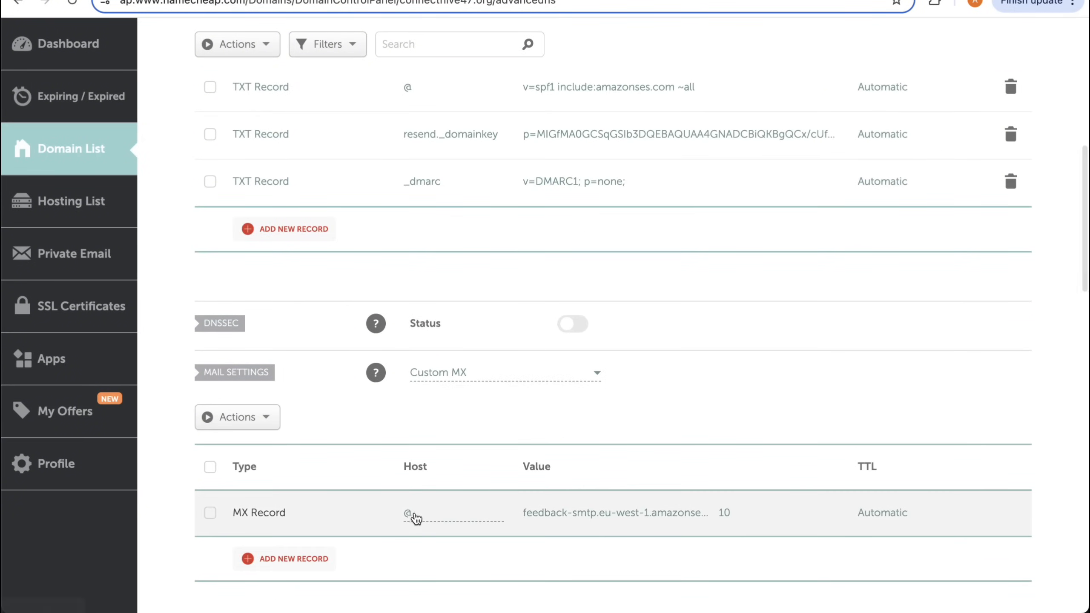
{"action": "scroll", "coordinate": [415, 519], "scroll_direction": "up", "scroll_amount": 2}
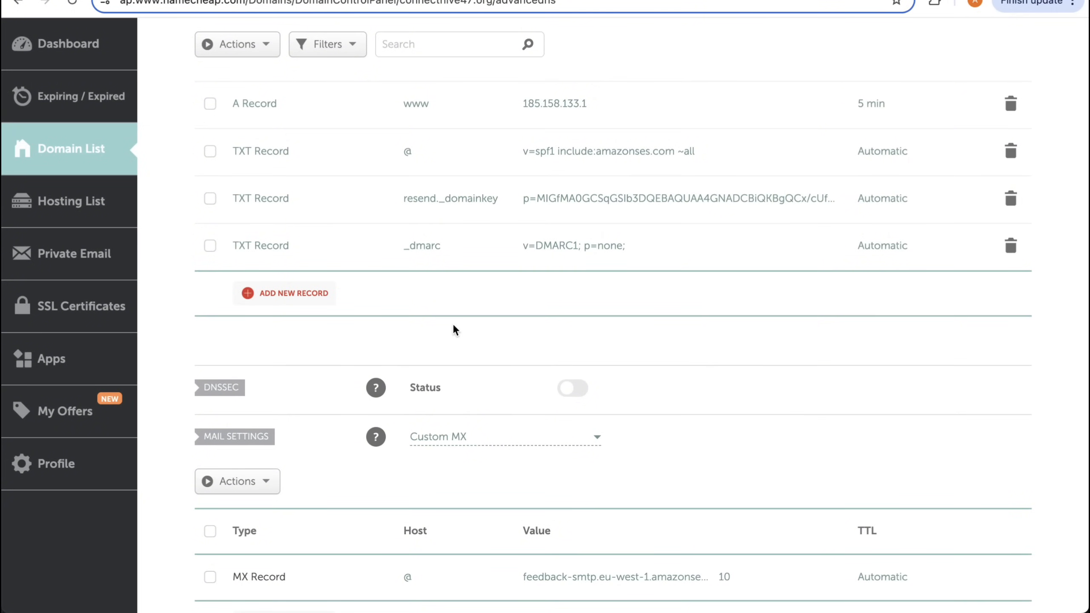
{"action": "key", "text": "ctrl+Tab"}
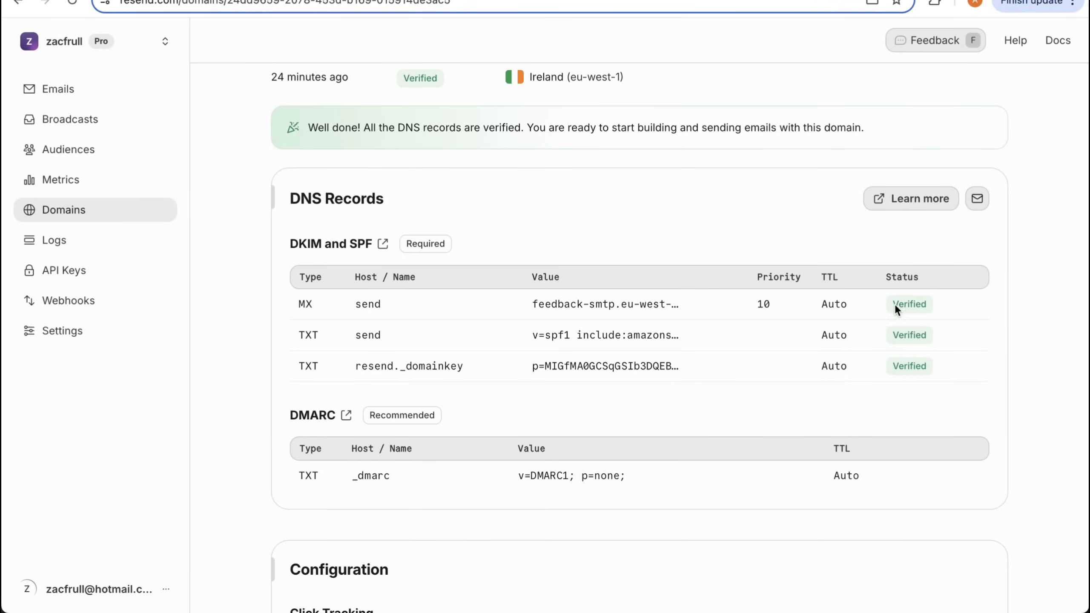
- Create a Resend API key named test with full access and copy the generated key
{"action": "left_click", "coordinate": [81, 273]}
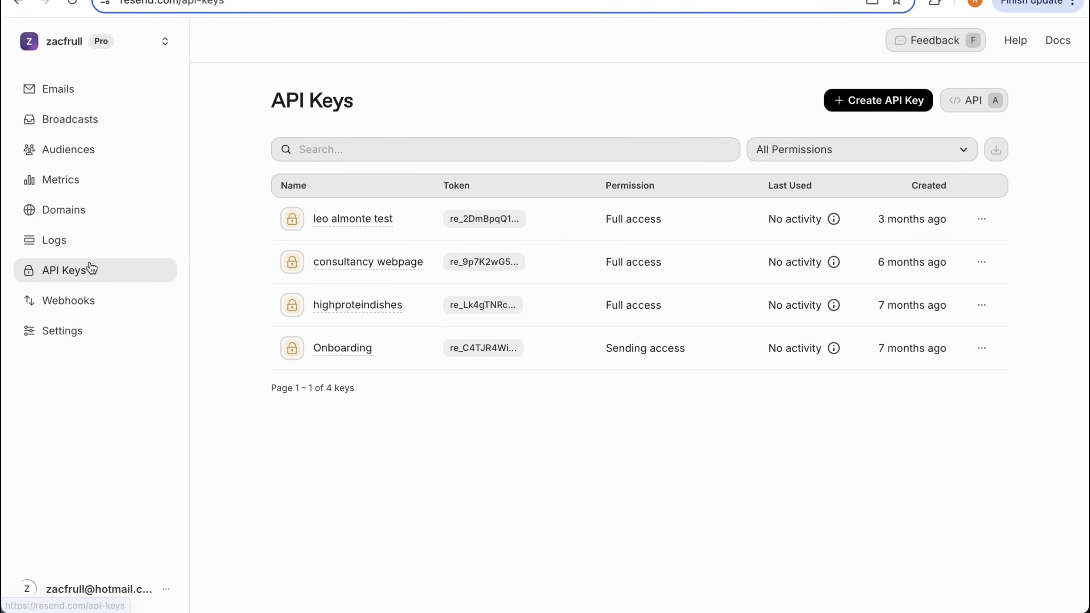
{"action": "left_click", "coordinate": [894, 103]}
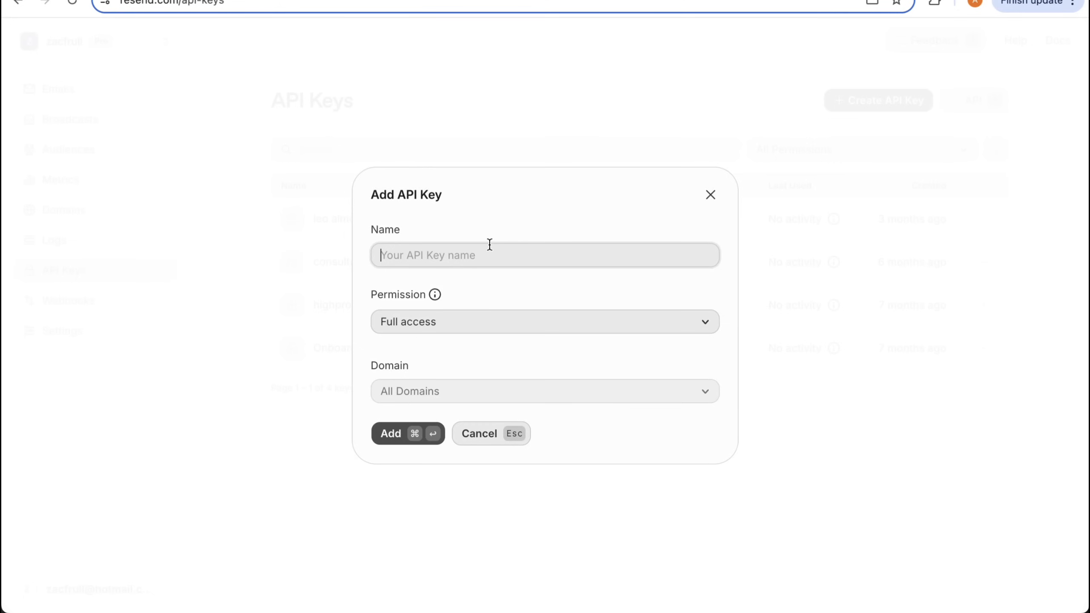
{"action": "type", "text": "test"}
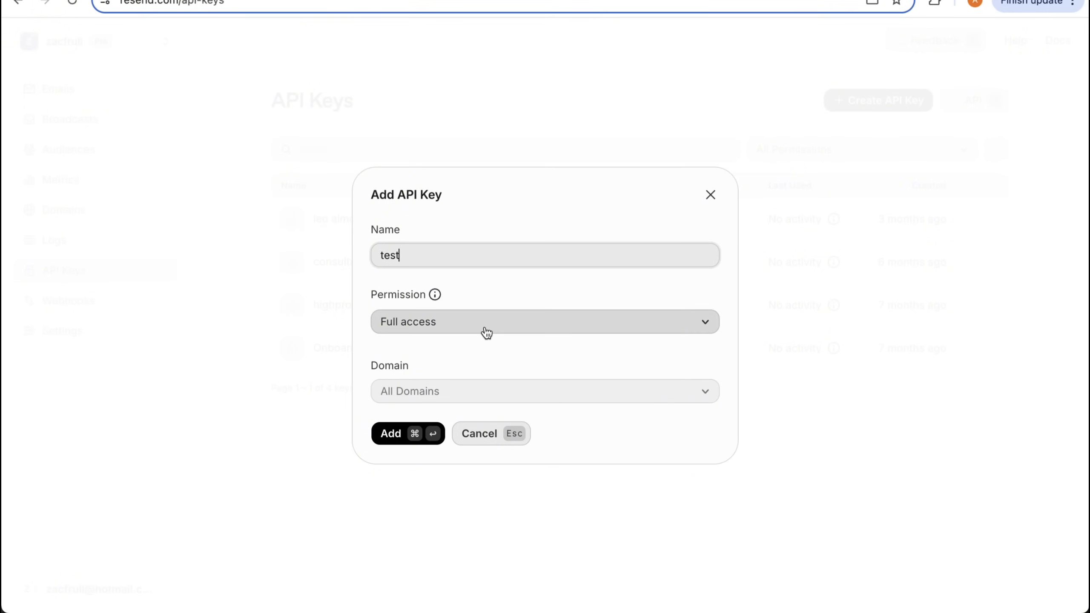
{"action": "left_click", "coordinate": [392, 435]}
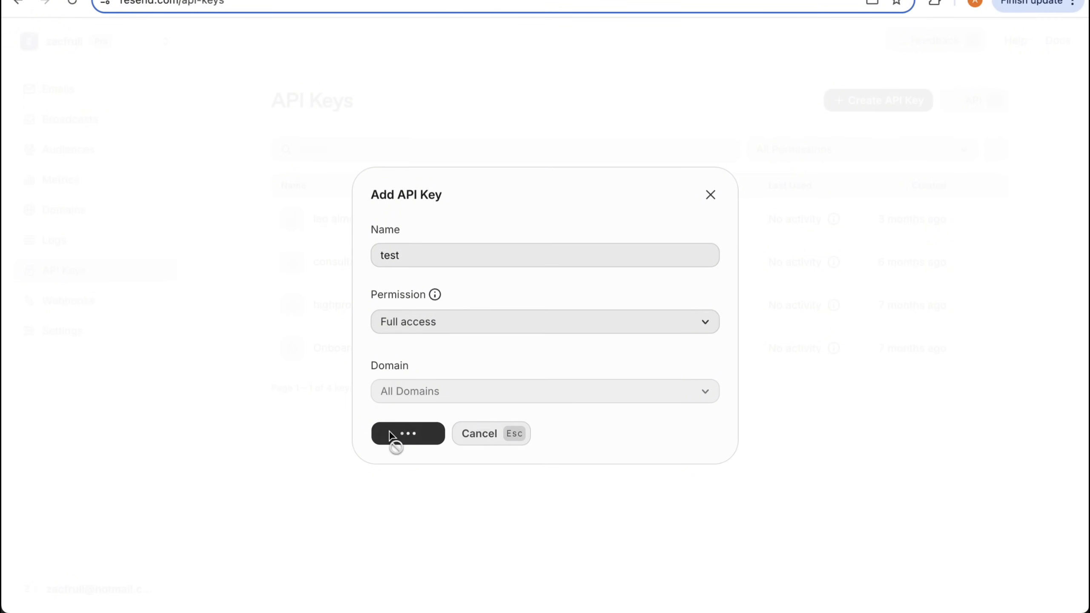
{"action": "left_click", "coordinate": [708, 349]}
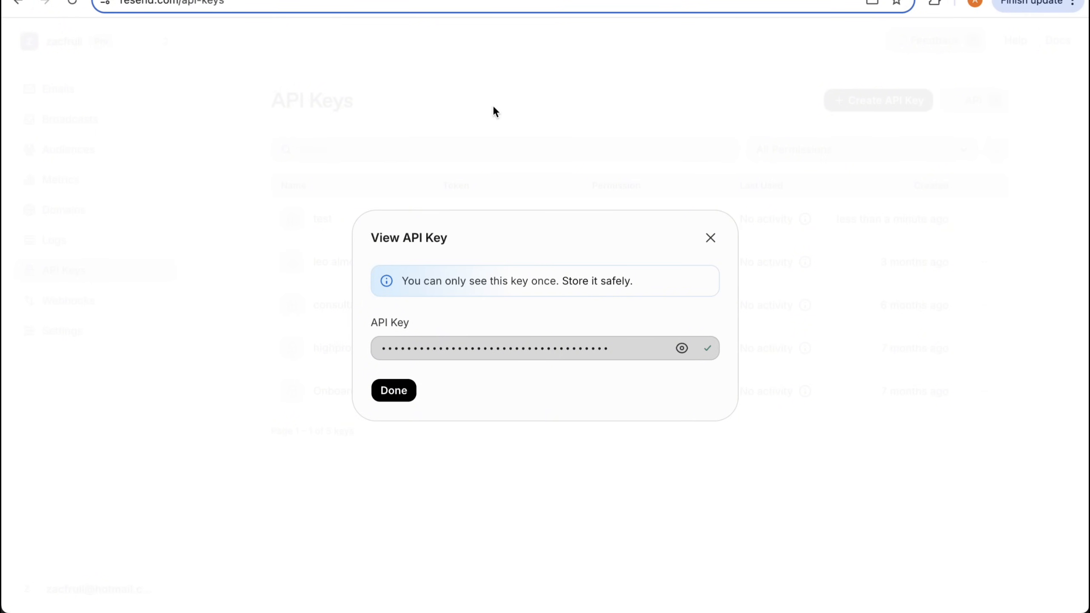
- Switch to Supabase's AI Landing Pages project and fill in an Edge Function secret named RESEND_API_KEY with the copied API key
{"action": "key", "text": "ctrl+Tab"}
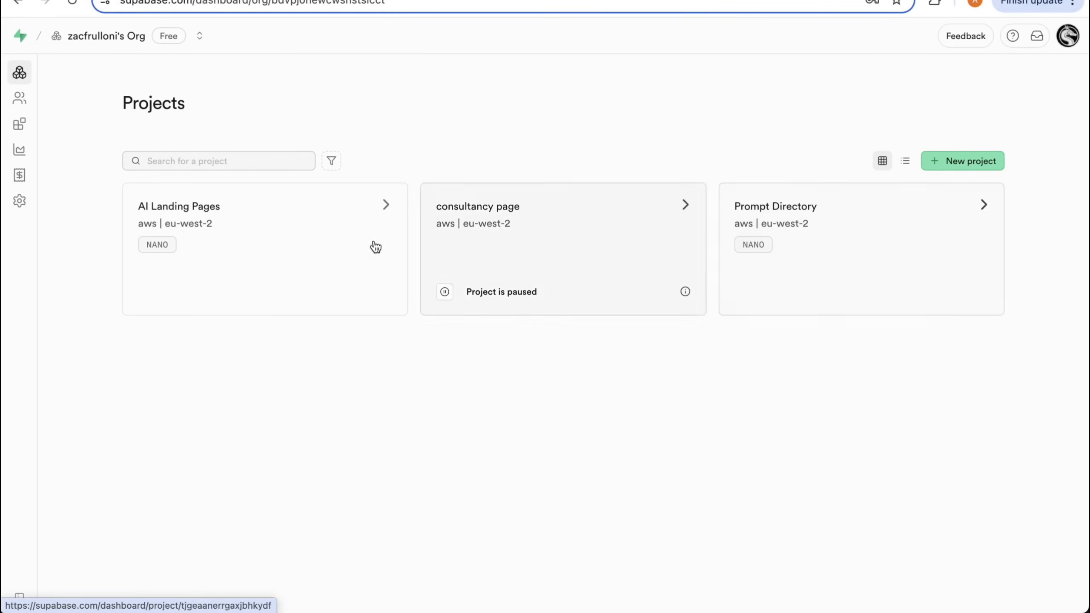
{"action": "left_click", "coordinate": [335, 243]}
{"action": "left_click", "coordinate": [36, 180]}
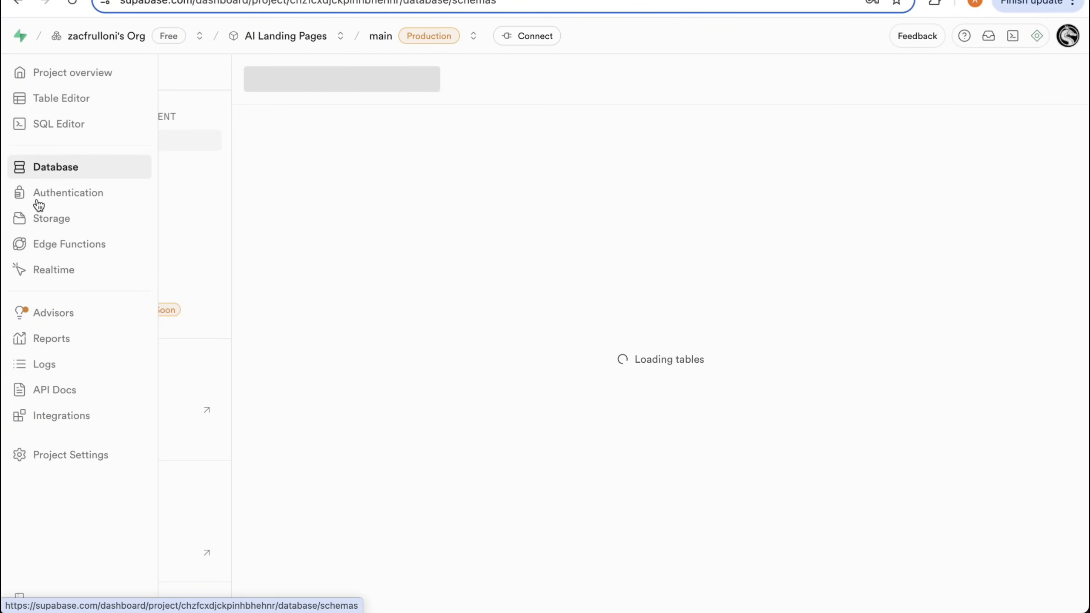
{"action": "left_click", "coordinate": [37, 193]}
{"action": "left_click", "coordinate": [43, 244]}
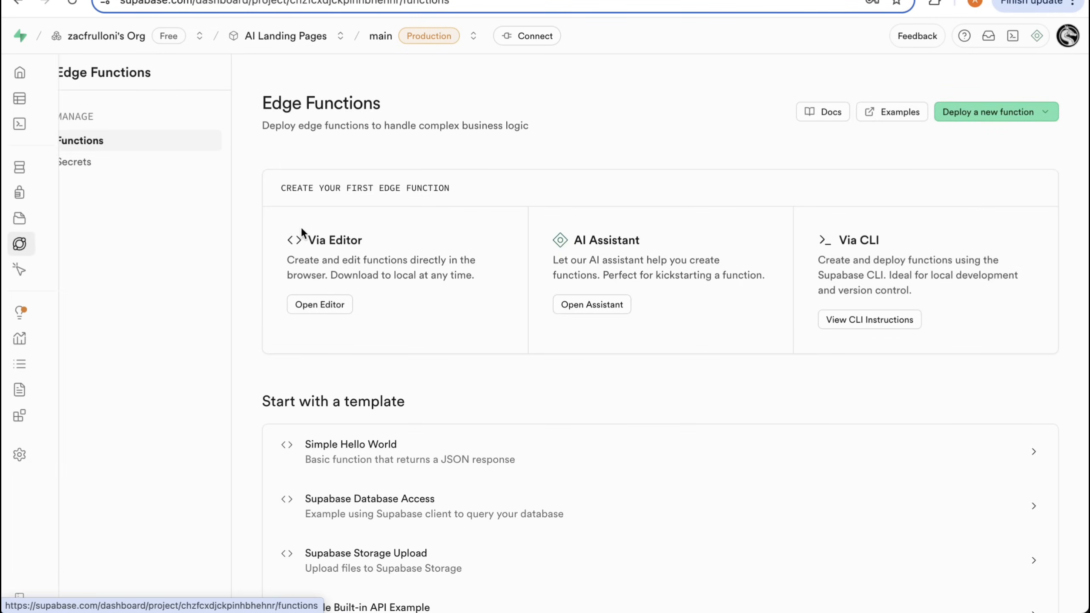
{"action": "left_click", "coordinate": [105, 167]}
{"action": "left_click", "coordinate": [474, 256]}
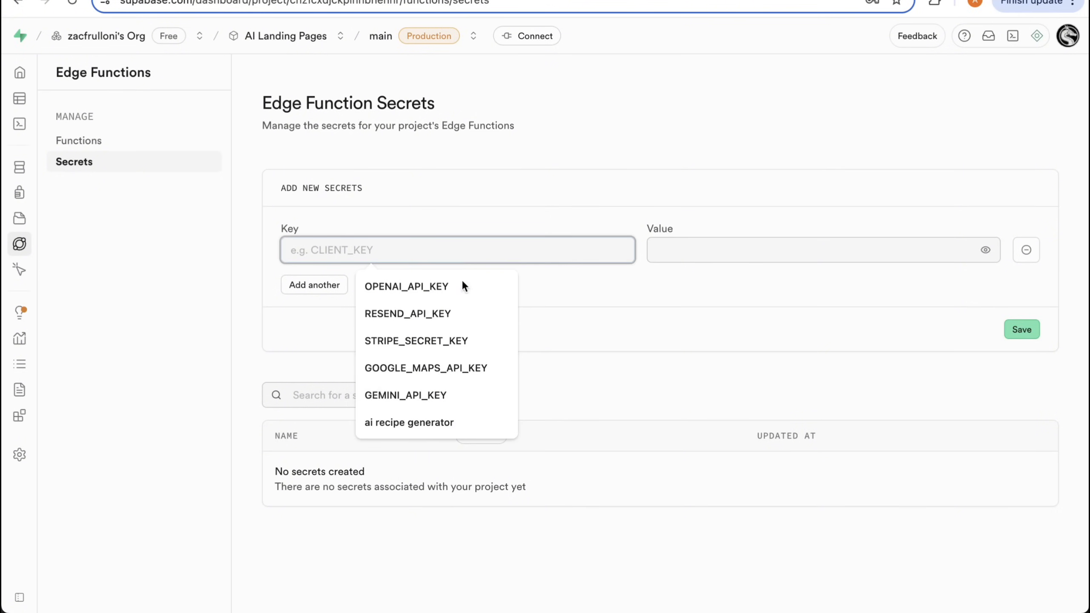
{"action": "left_click", "coordinate": [448, 313]}
{"action": "left_click", "coordinate": [681, 246]}
{"action": "key", "text": "ctrl+v"}
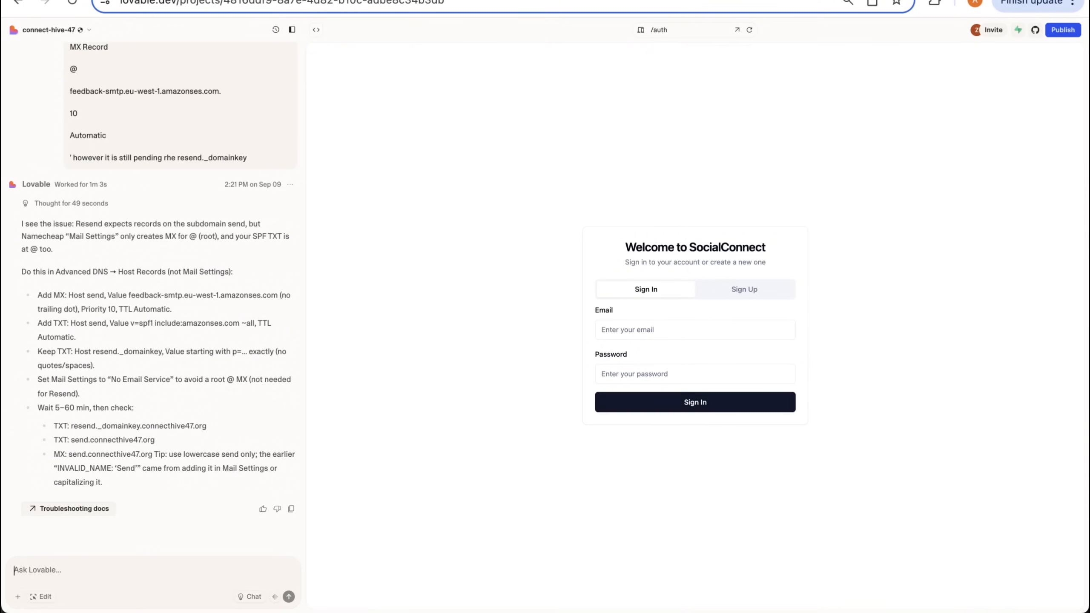
- Write a Lovable prompt requesting a Supabase edge function that sends new sign-ups a verification email they must confirm
{"action": "type", "text": "Please create a supabase edge function so "}
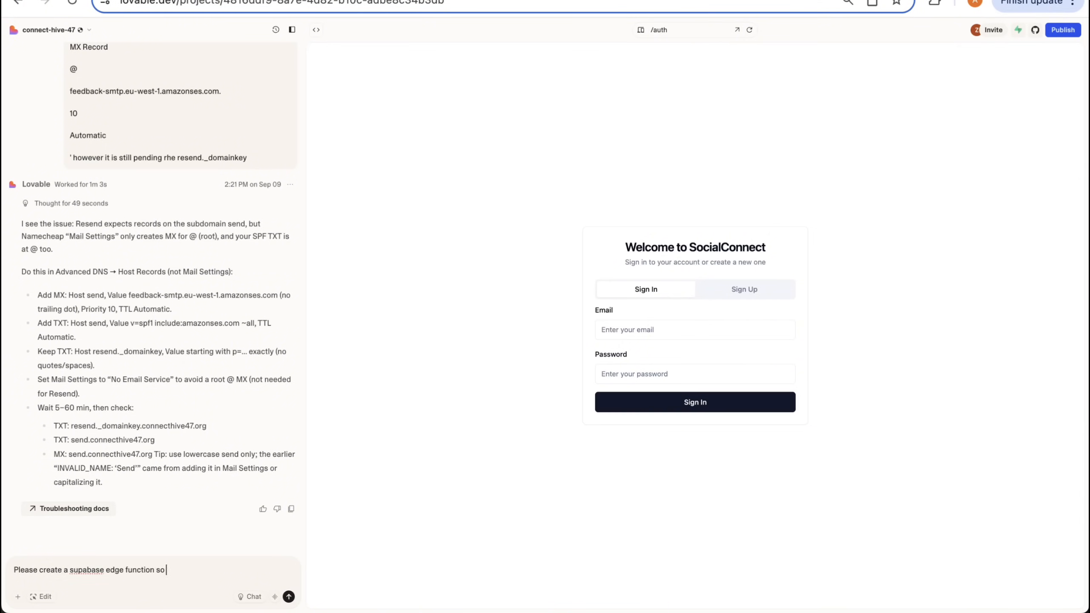
{"action": "type", "text": "when a user signs up they will receive"}
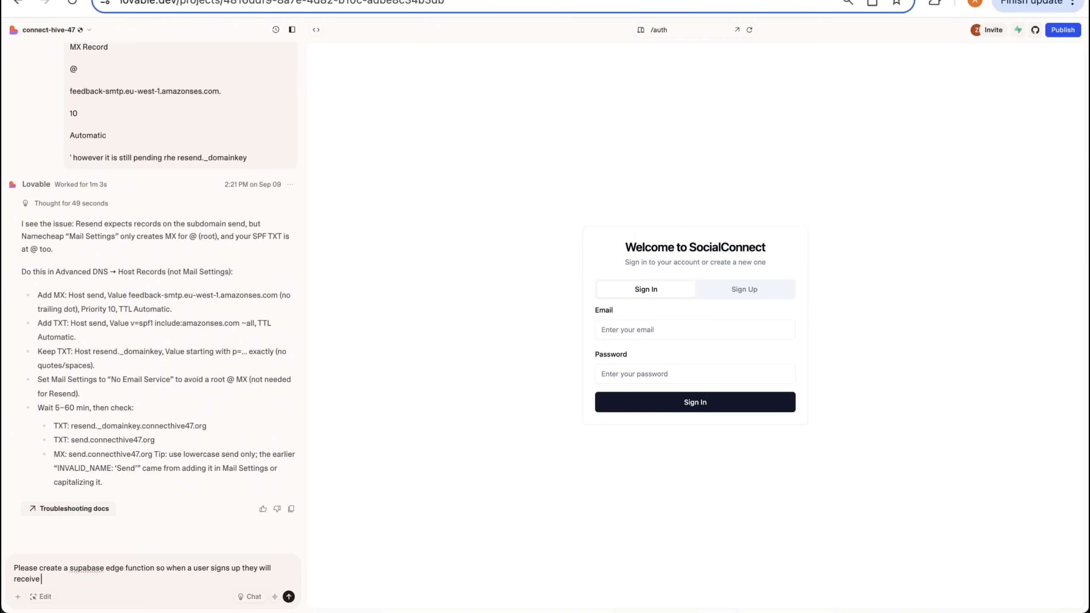
{"action": "type", "text": " a verification email that they will have to confirm when the"}
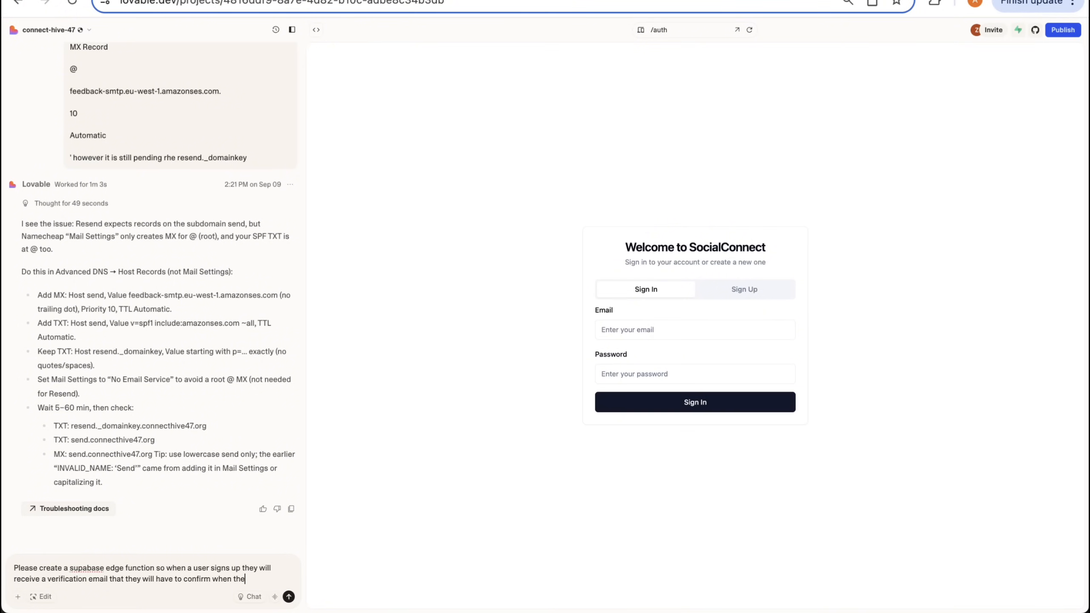
{"action": "type", "text": "y sign up. once t"}
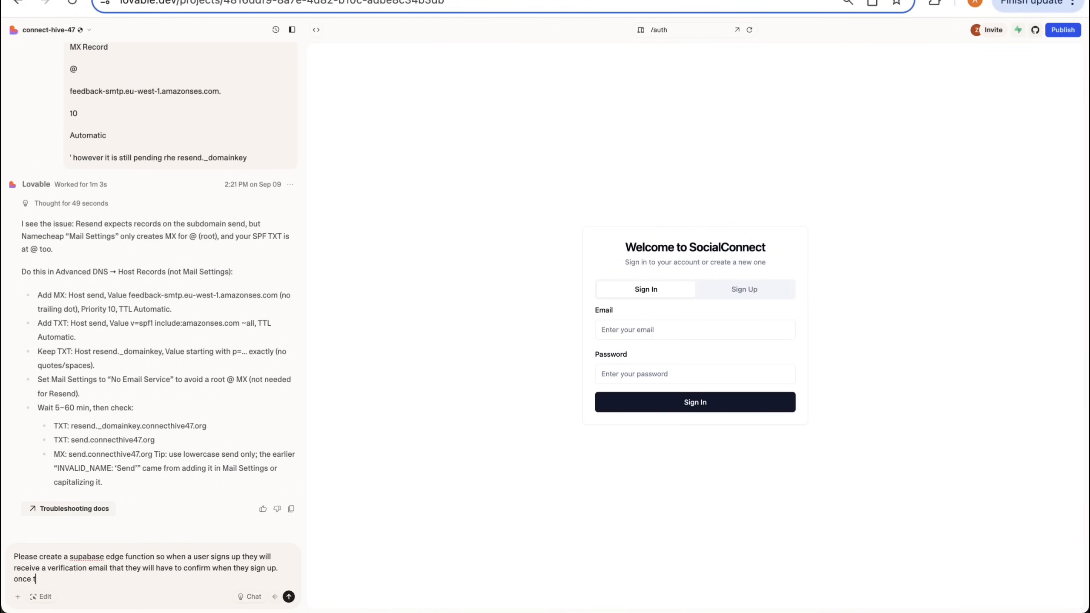
{"action": "type", "text": "hey accept the email and verify their account, then redircect tehmt o the"}
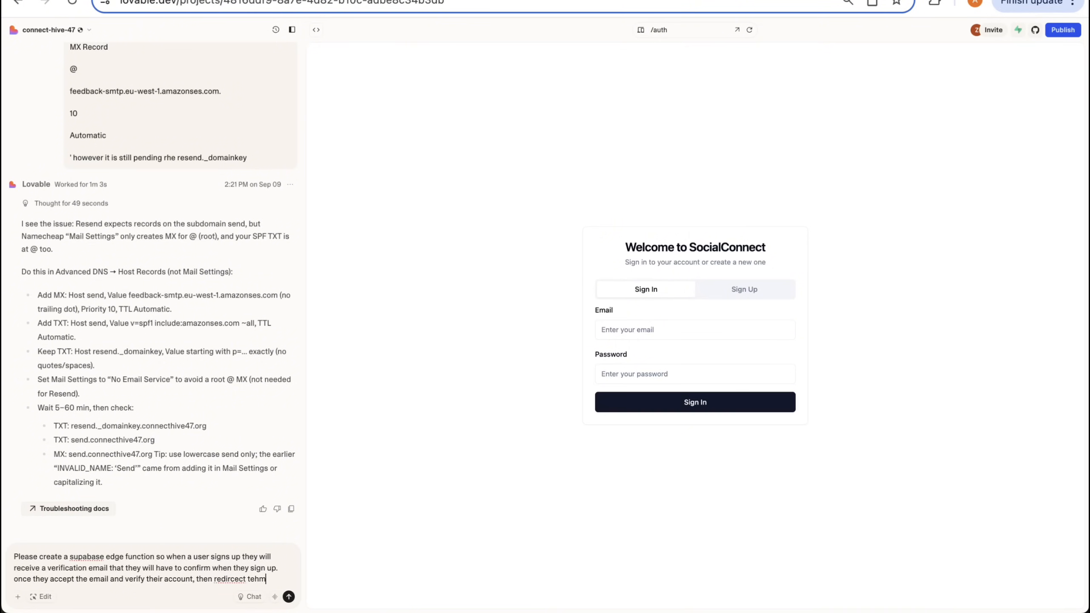
- Extend the prompt to direct users to the userboard page once they accept the email and verify their account
{"action": "key", "text": "alt+shift+Left"}
{"action": "key", "text": "alt+shift+Left"}
{"action": "key", "text": "alt+shift+Left"}
{"action": "key", "text": "alt+shift+Left"}
{"action": "type", "text": "rec"}
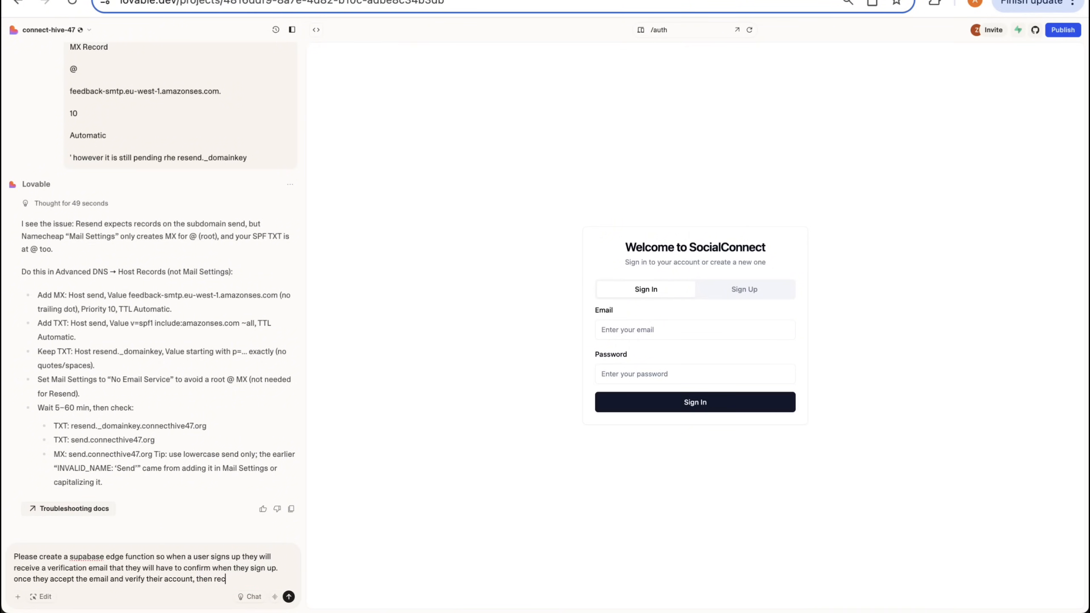
{"action": "type", "text": "di"}
{"action": "key", "text": "BackSpace"}
{"action": "key", "text": "BackSpace"}
{"action": "key", "text": "BackSpace"}
{"action": "type", "text": "direct them to the user"}
{"action": "type", "text": "board page"}
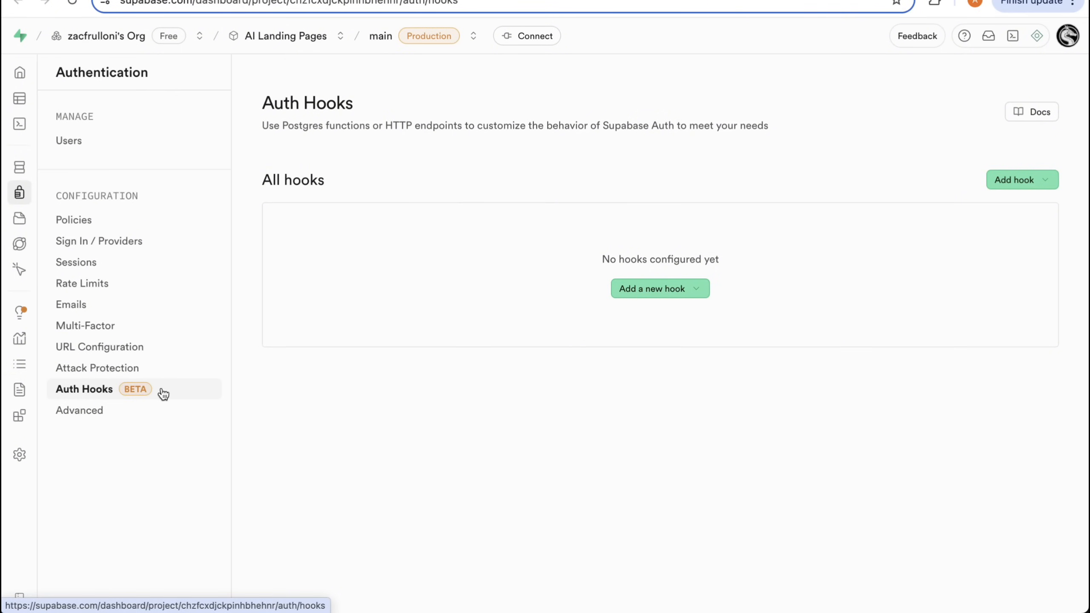
{"action": "left_click", "coordinate": [1017, 179]}
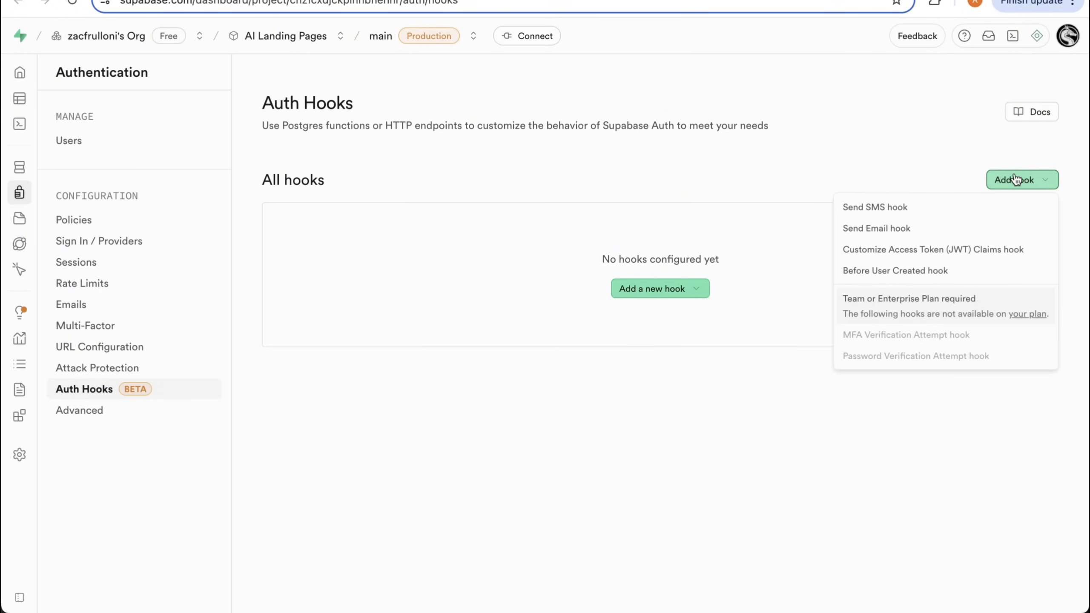
{"action": "left_click", "coordinate": [896, 228]}
{"action": "left_click", "coordinate": [661, 243]}
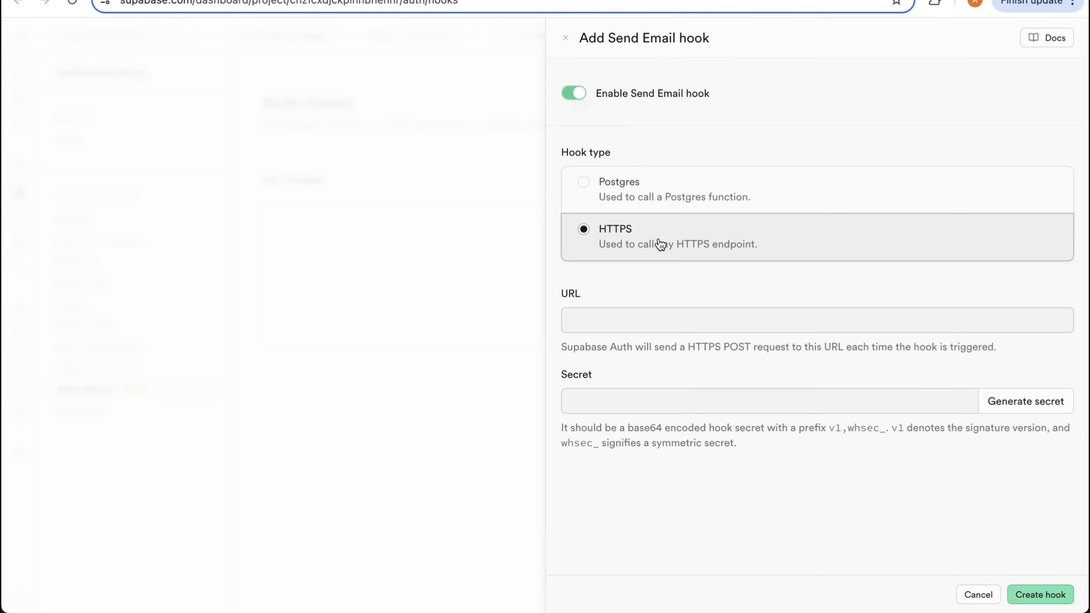
{"action": "left_click", "coordinate": [632, 318]}
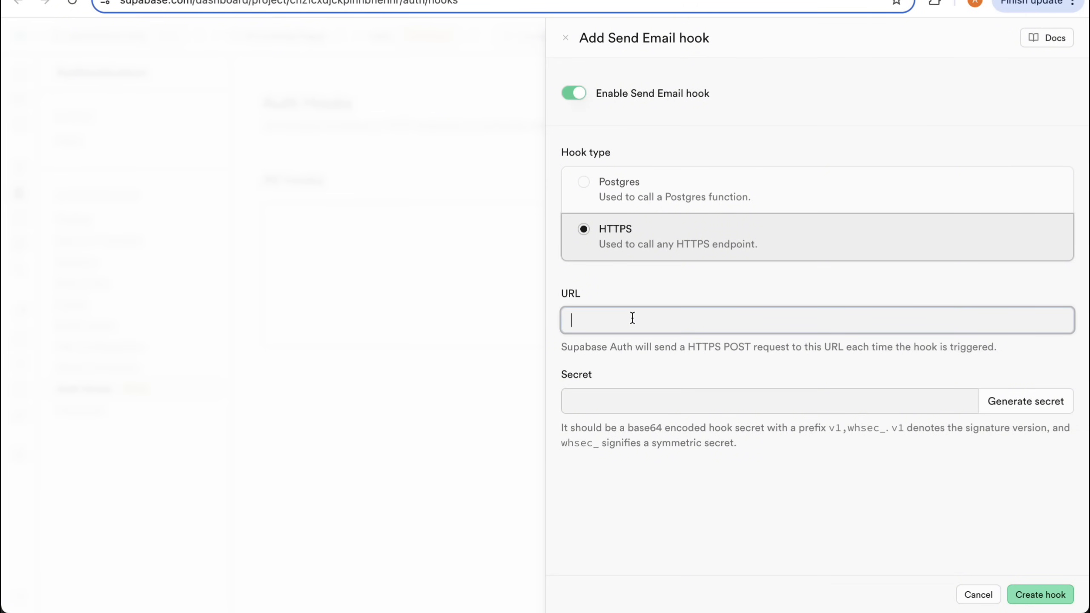
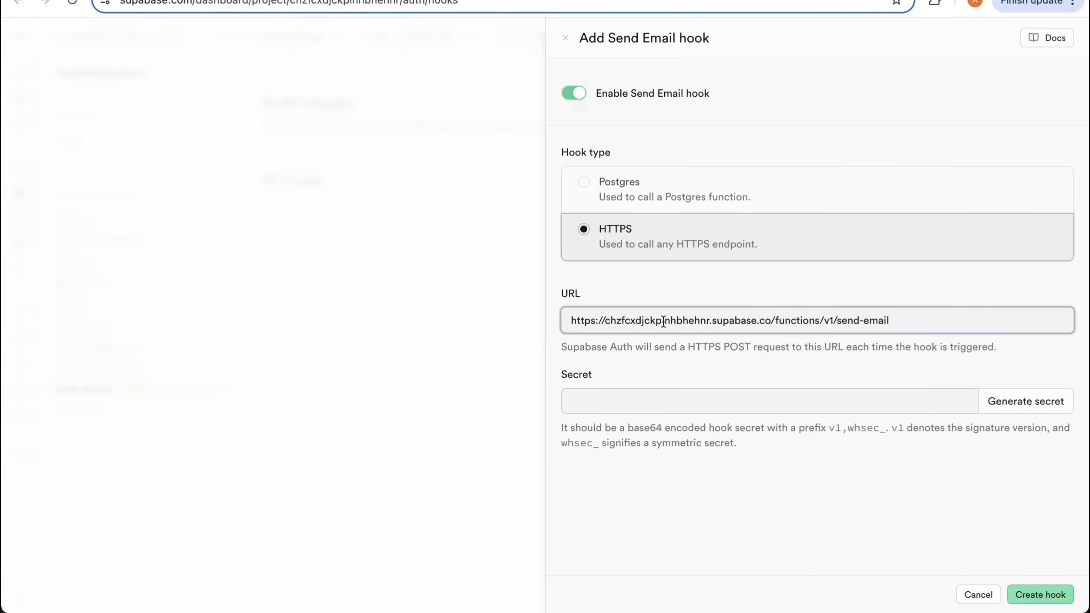
{"action": "double_click", "coordinate": [368, 1]}
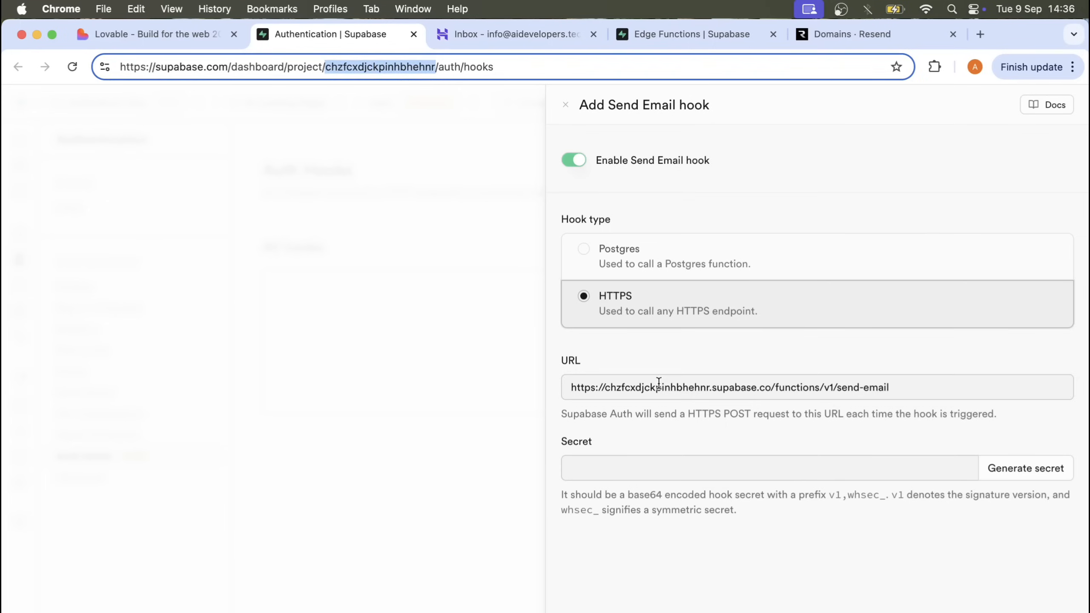
{"action": "double_click", "coordinate": [659, 387]}
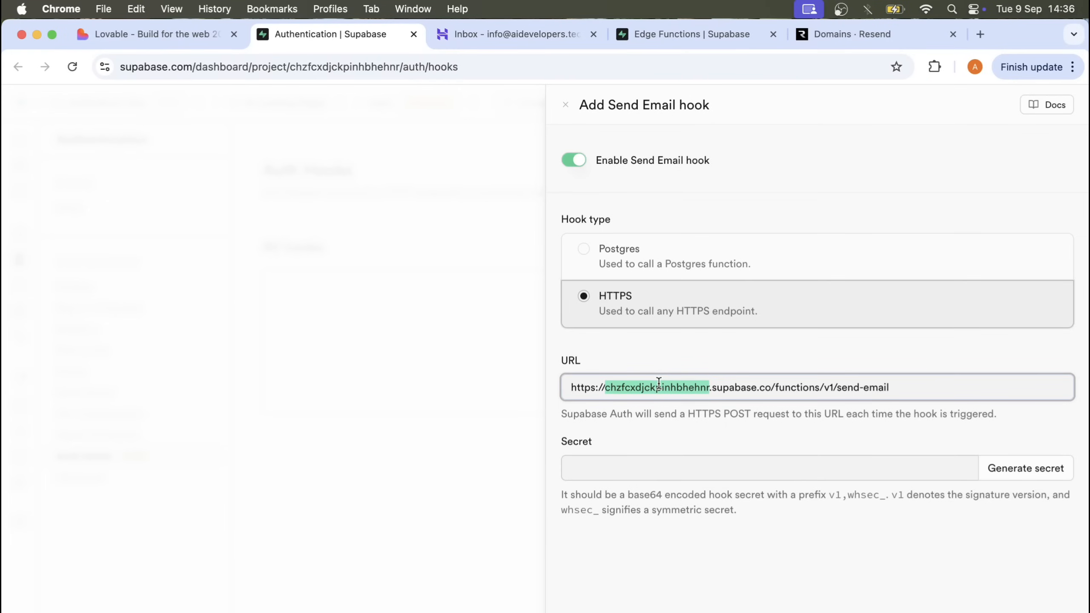
- Generate the Send Email hook's secret and copy only the part following the "v1," prefix
{"action": "left_click", "coordinate": [1024, 468]}
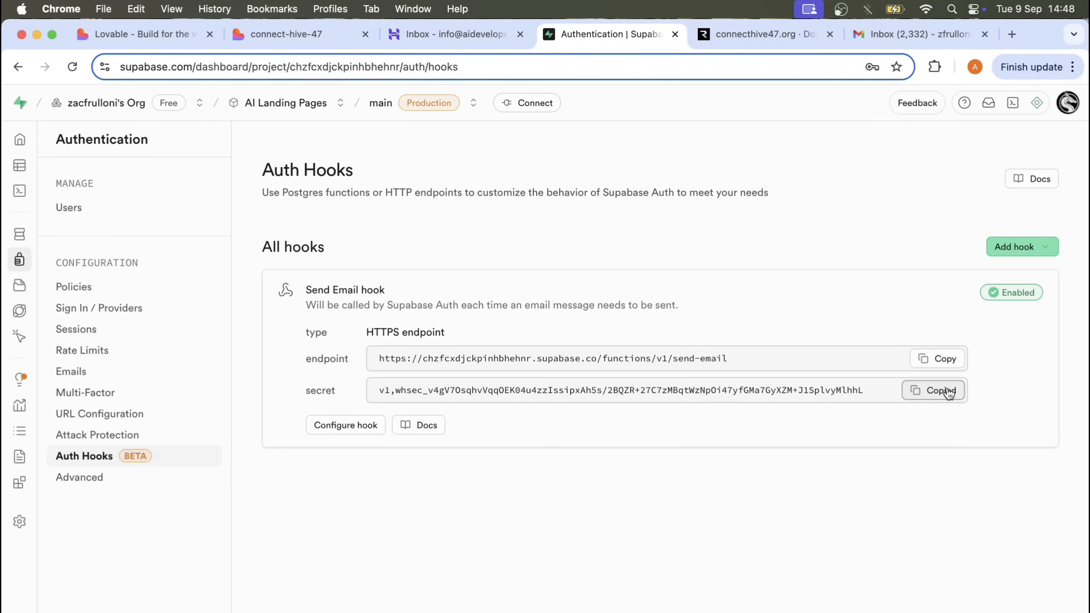
{"action": "left_click_drag", "start_coordinate": [307, 390], "coordinate": [746, 411]}
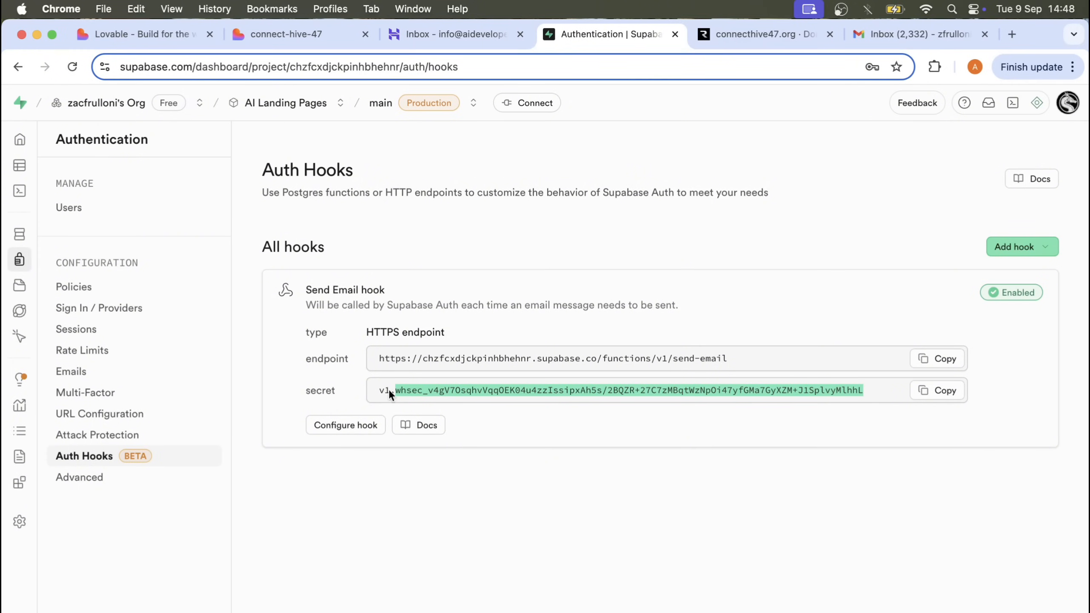
{"action": "left_click_drag", "start_coordinate": [381, 391], "coordinate": [890, 386]}
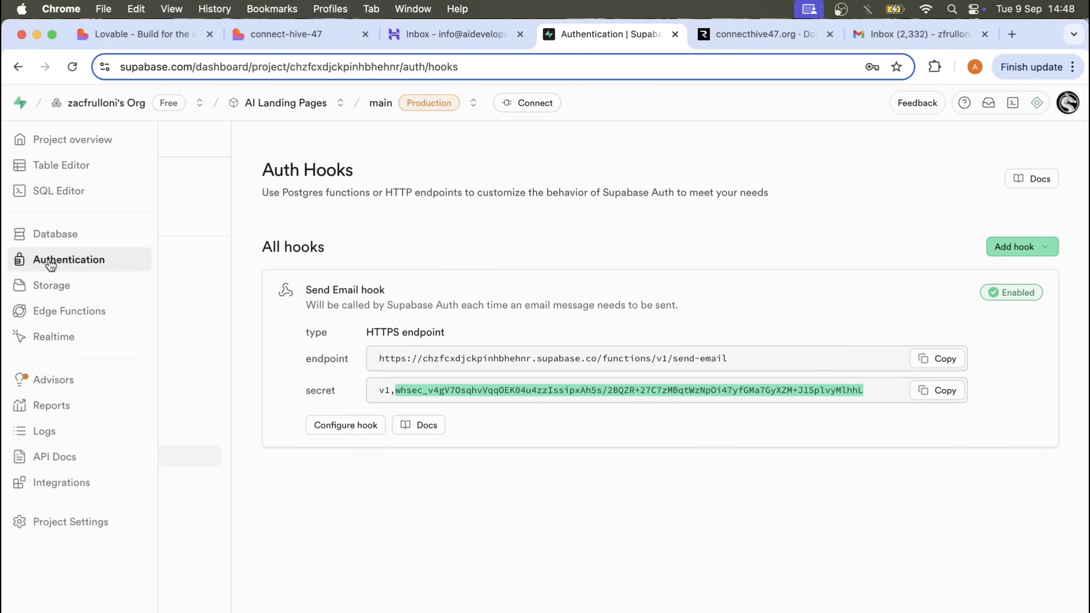
- Save a new Edge Function secret named SEND_EMAIL_HOOK_SECRET with the copied hook secret as its value
{"action": "left_click", "coordinate": [57, 313]}
{"action": "left_click", "coordinate": [98, 234]}
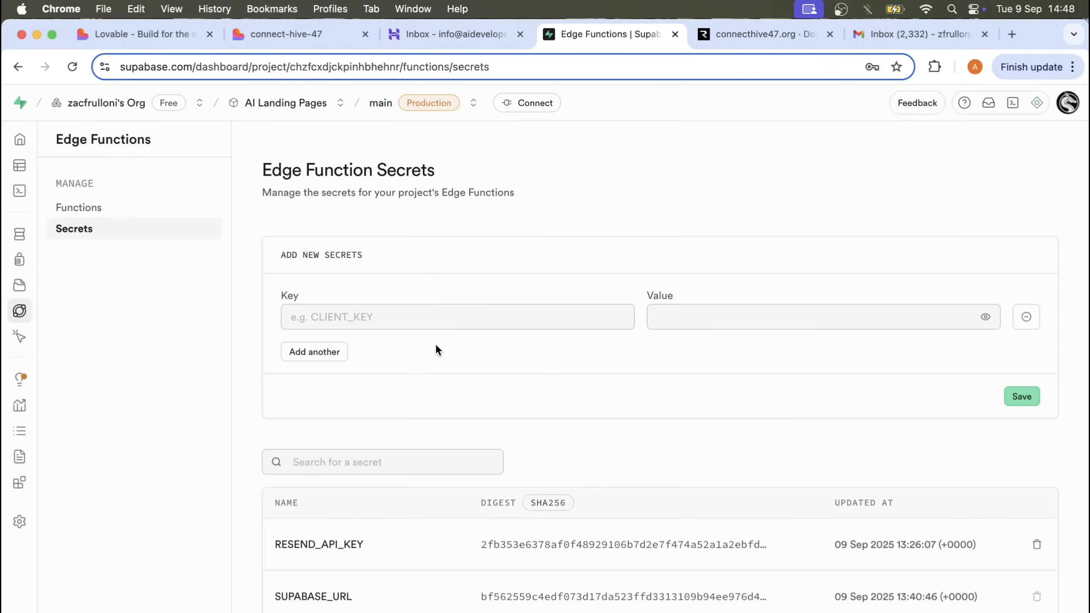
{"action": "left_click", "coordinate": [399, 320]}
{"action": "scroll", "coordinate": [399, 320], "scroll_direction": "down", "scroll_amount": 4}
{"action": "scroll", "coordinate": [399, 320], "scroll_direction": "up", "scroll_amount": 3}
{"action": "type", "text": "SEND"}
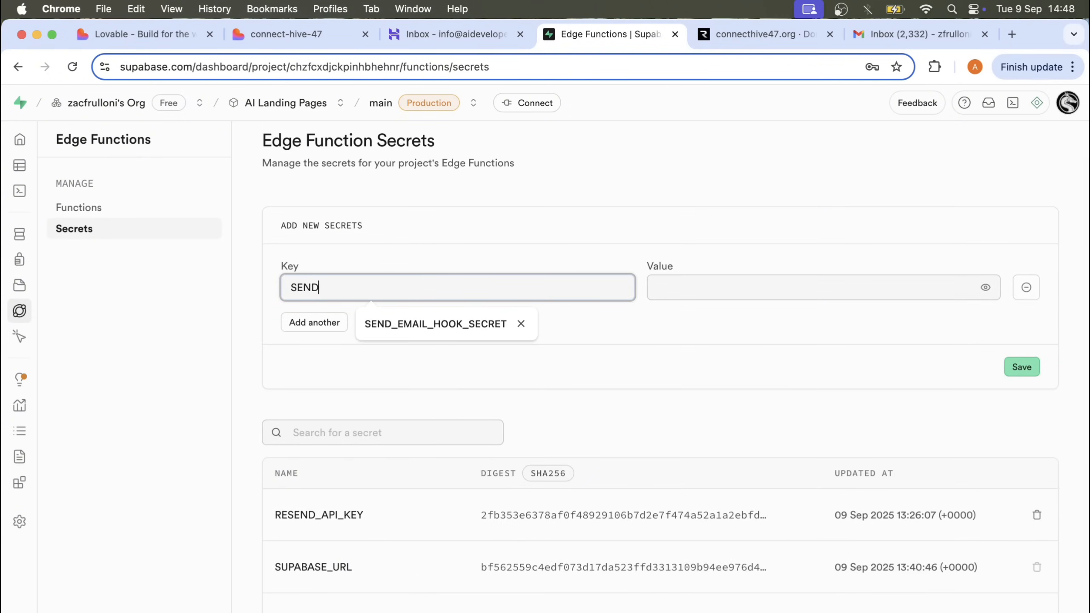
{"action": "left_click", "coordinate": [399, 324]}
{"action": "left_click", "coordinate": [675, 292]}
{"action": "key", "text": "super+v"}
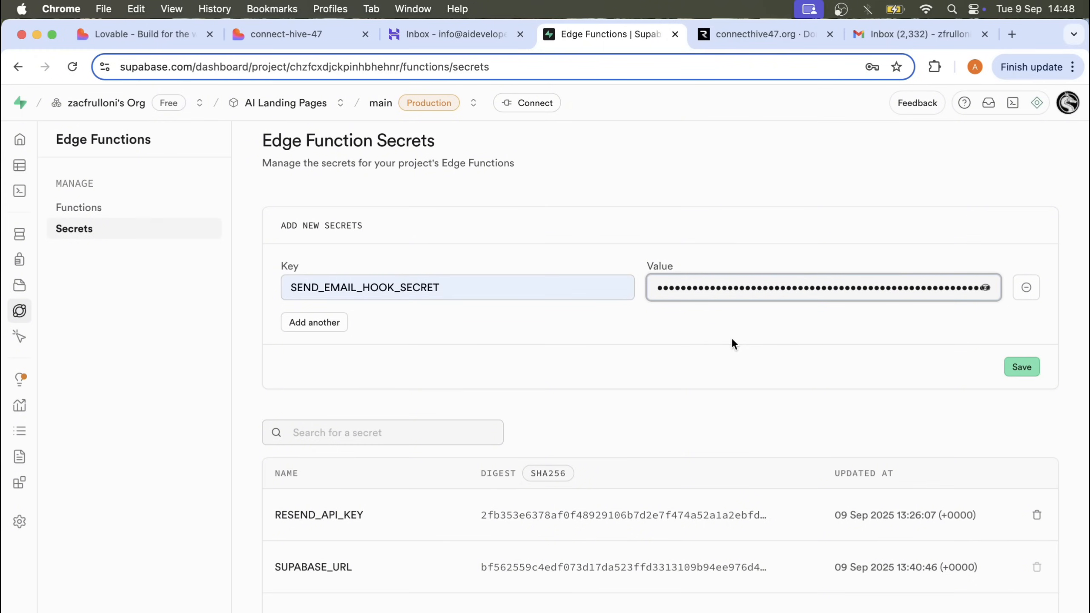
{"action": "left_click", "coordinate": [1021, 367]}
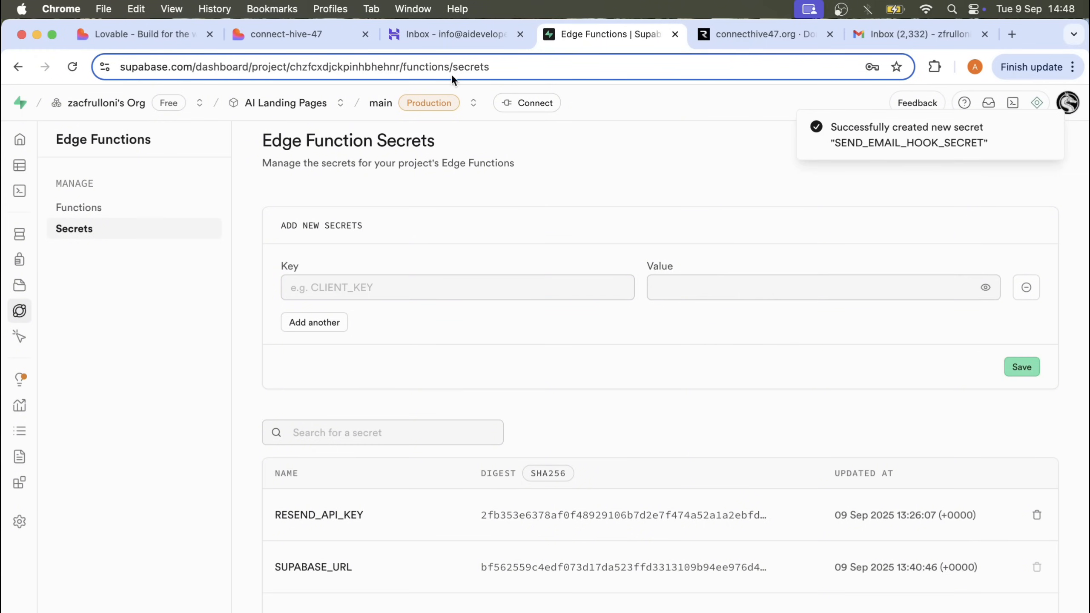
- Switch to the connect-hive-47 preview and create the account from the completed sign-up form for the test user
{"action": "left_click", "coordinate": [284, 36]}
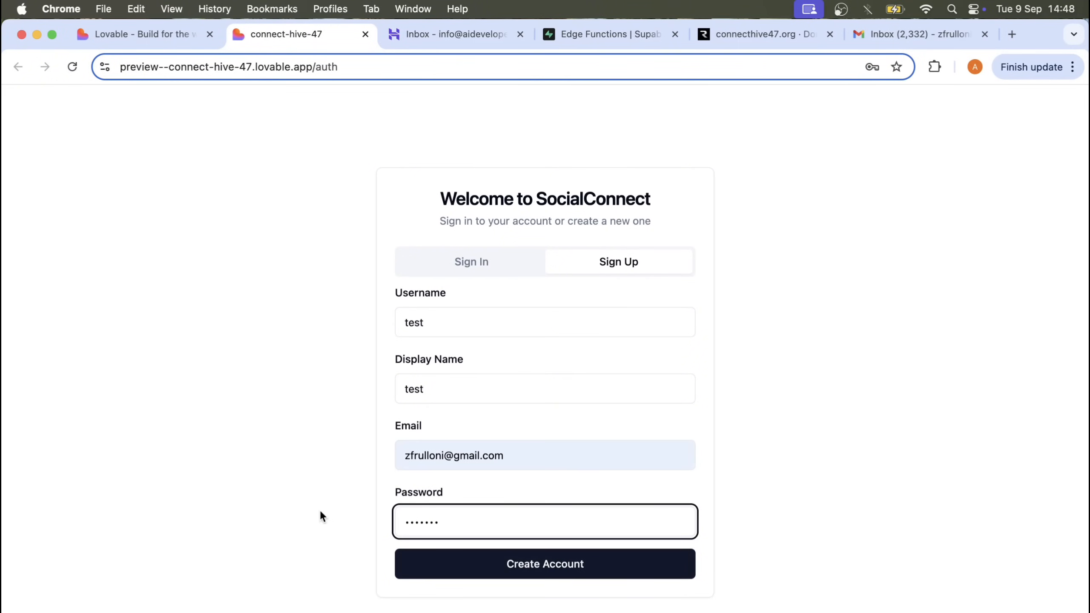
{"action": "left_click", "coordinate": [557, 574]}
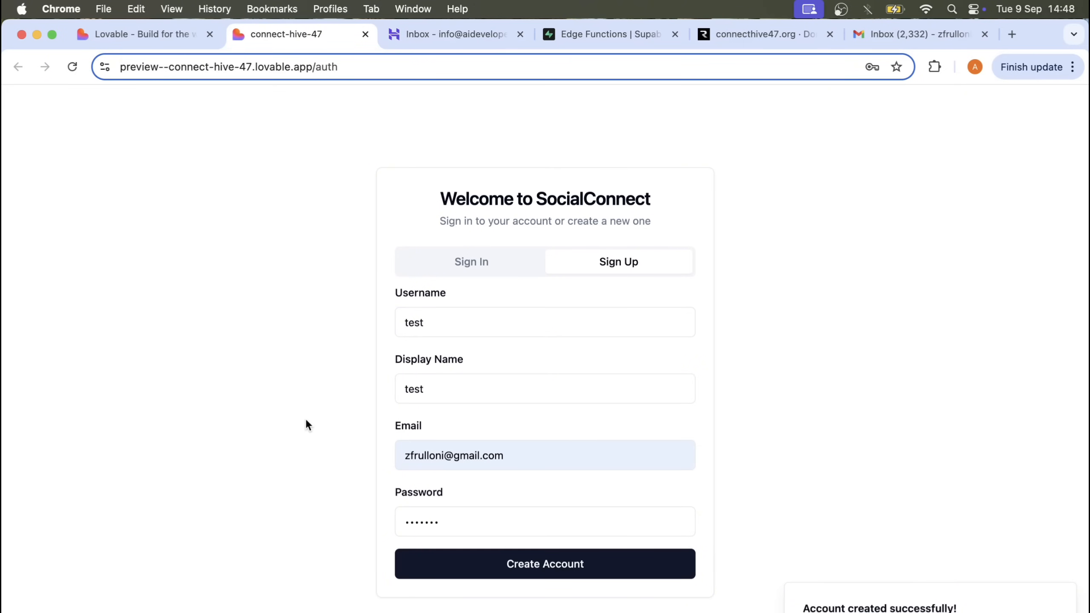
- Switch to Gmail, open the ConnectHive confirmation email, and examine its branding, sender, verification link, code section, security notes and footer
{"action": "left_click", "coordinate": [914, 34]}
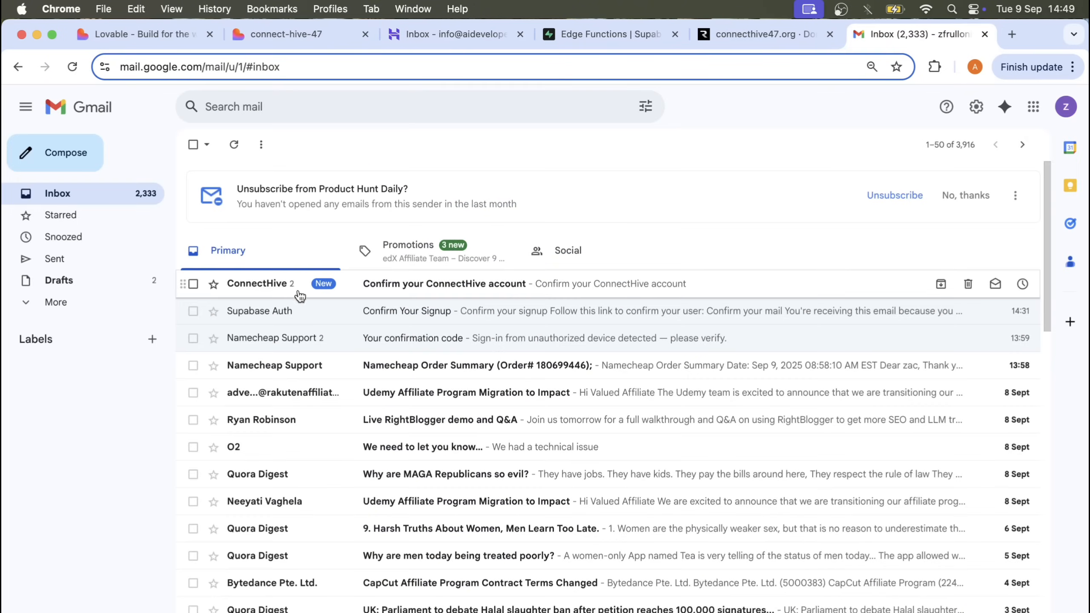
{"action": "left_click", "coordinate": [419, 285]}
{"action": "scroll", "coordinate": [335, 324], "scroll_direction": "down", "scroll_amount": 3}
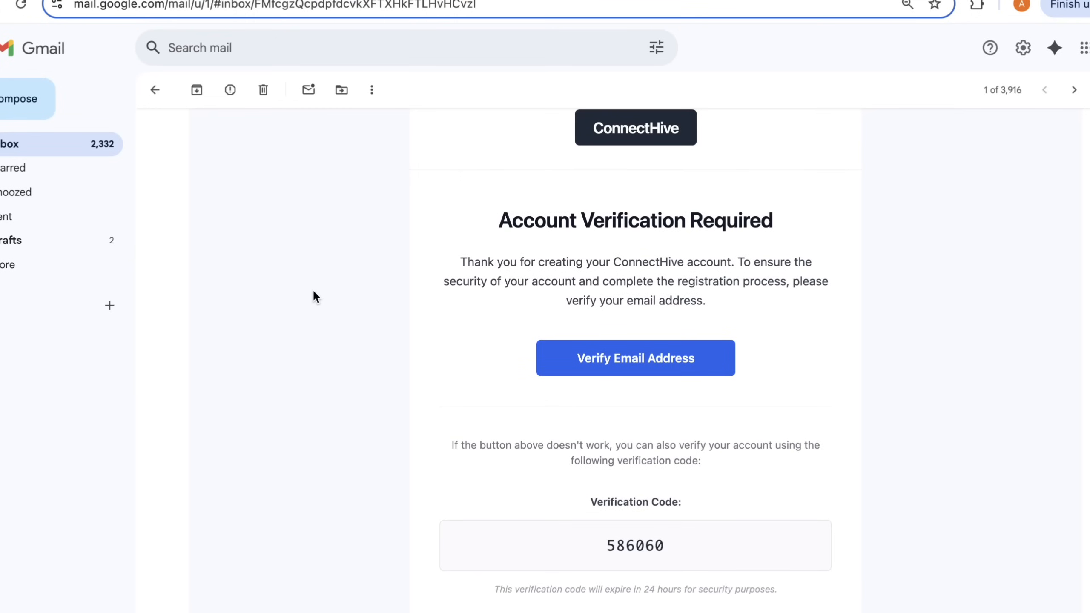
{"action": "scroll", "coordinate": [315, 292], "scroll_direction": "down", "scroll_amount": 4}
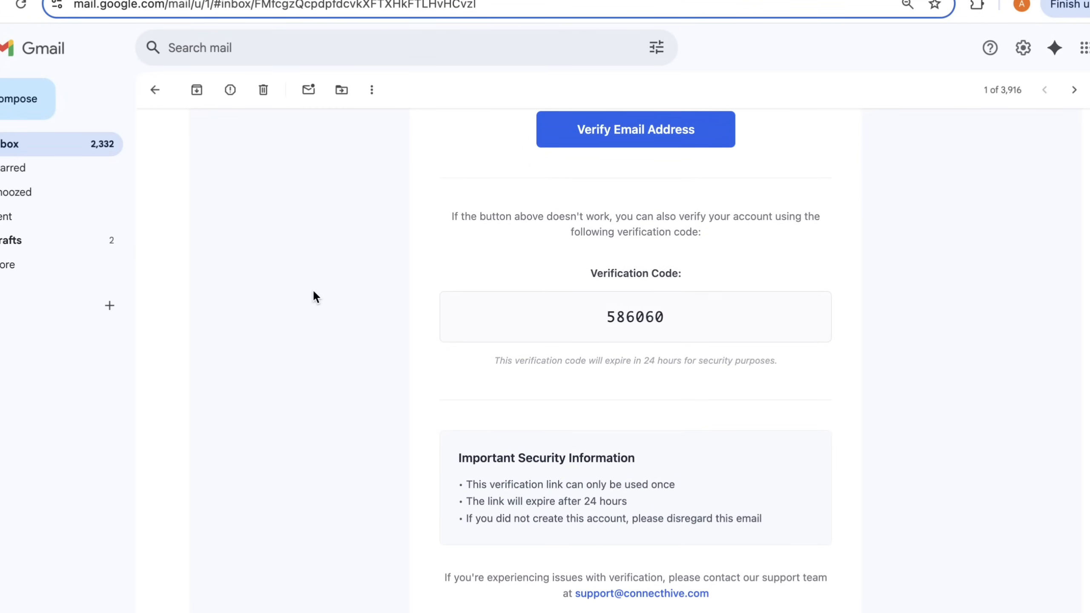
{"action": "scroll", "coordinate": [315, 292], "scroll_direction": "down", "scroll_amount": 3}
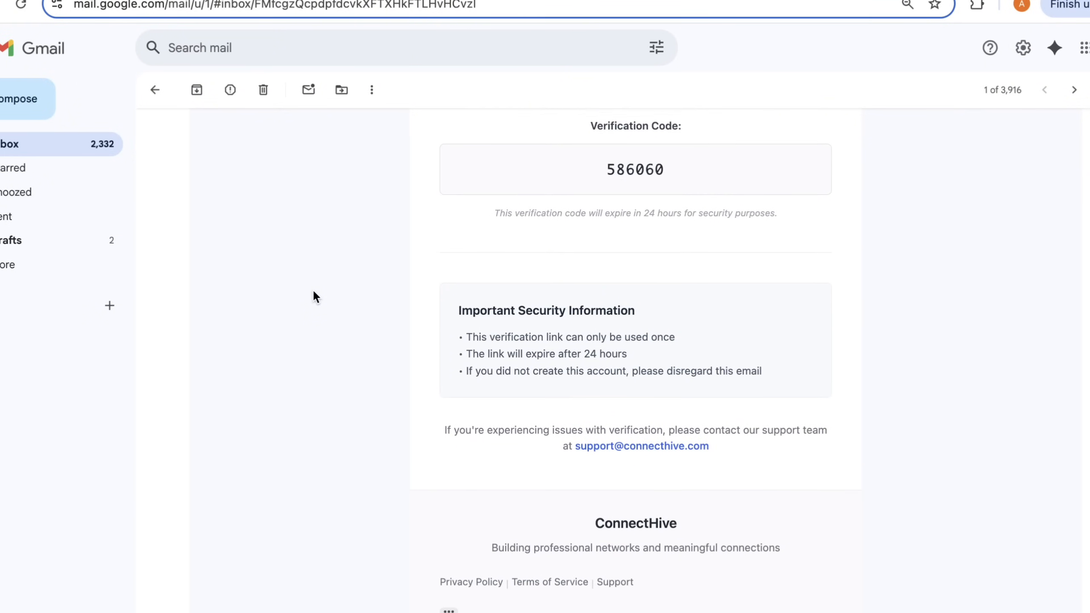
{"action": "scroll", "coordinate": [313, 289], "scroll_direction": "up", "scroll_amount": 1}
{"action": "scroll", "coordinate": [313, 289], "scroll_direction": "down", "scroll_amount": 4}
{"action": "scroll", "coordinate": [313, 289], "scroll_direction": "up", "scroll_amount": 13}
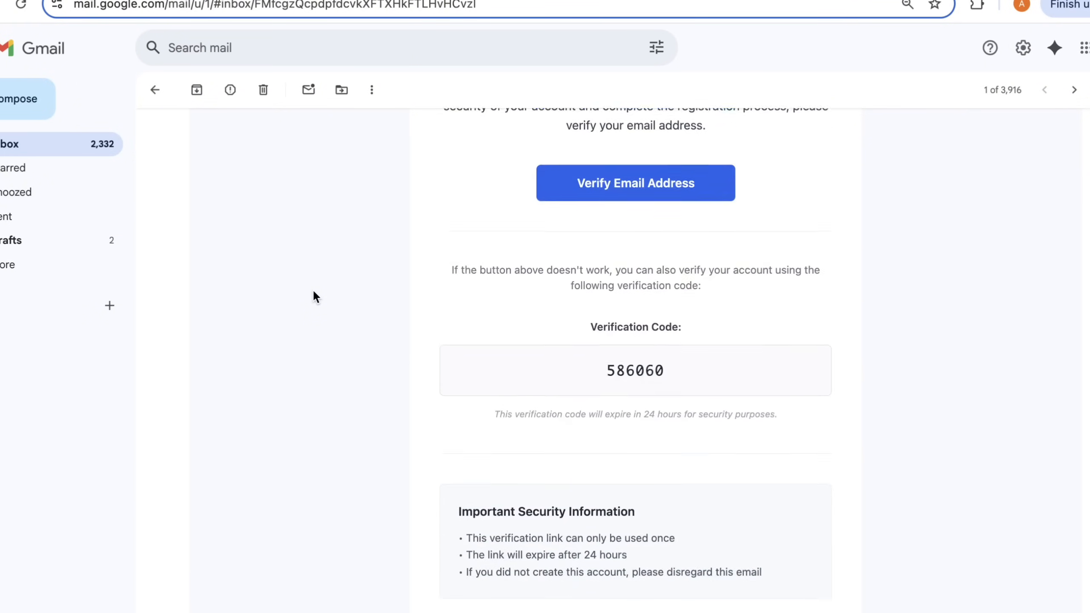
{"action": "scroll", "coordinate": [312, 289], "scroll_direction": "up", "scroll_amount": 2}
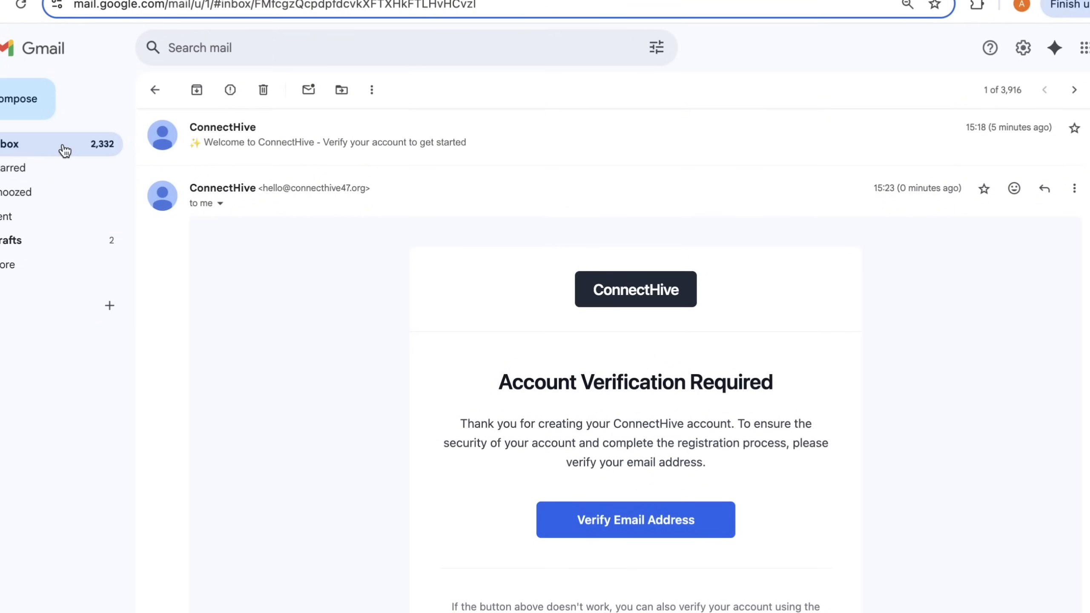
{"action": "scroll", "coordinate": [313, 289], "scroll_direction": "down", "scroll_amount": 7}
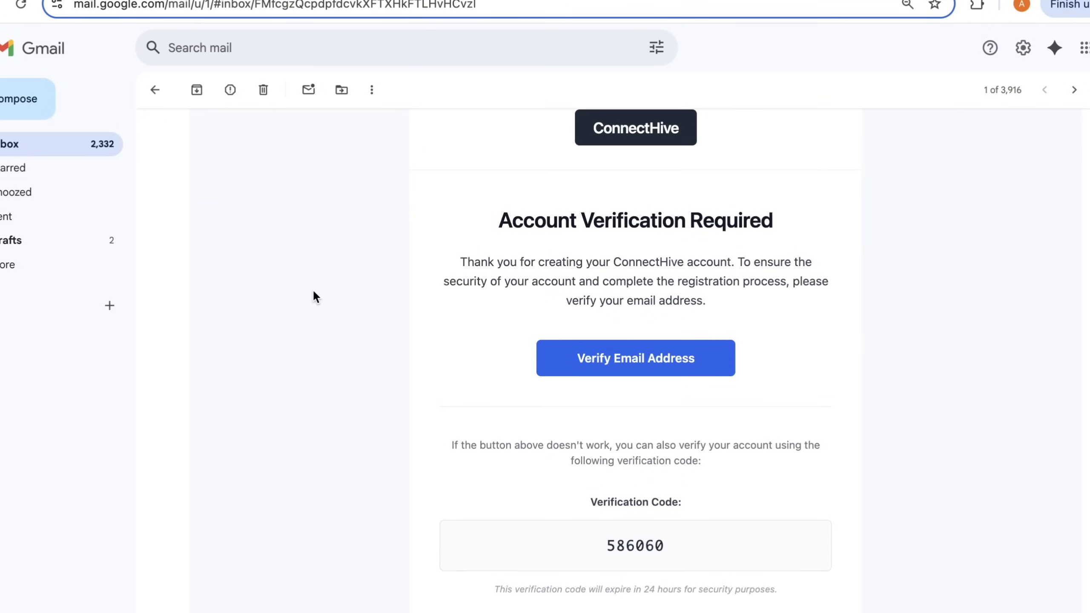
{"action": "scroll", "coordinate": [314, 294], "scroll_direction": "down", "scroll_amount": 3}
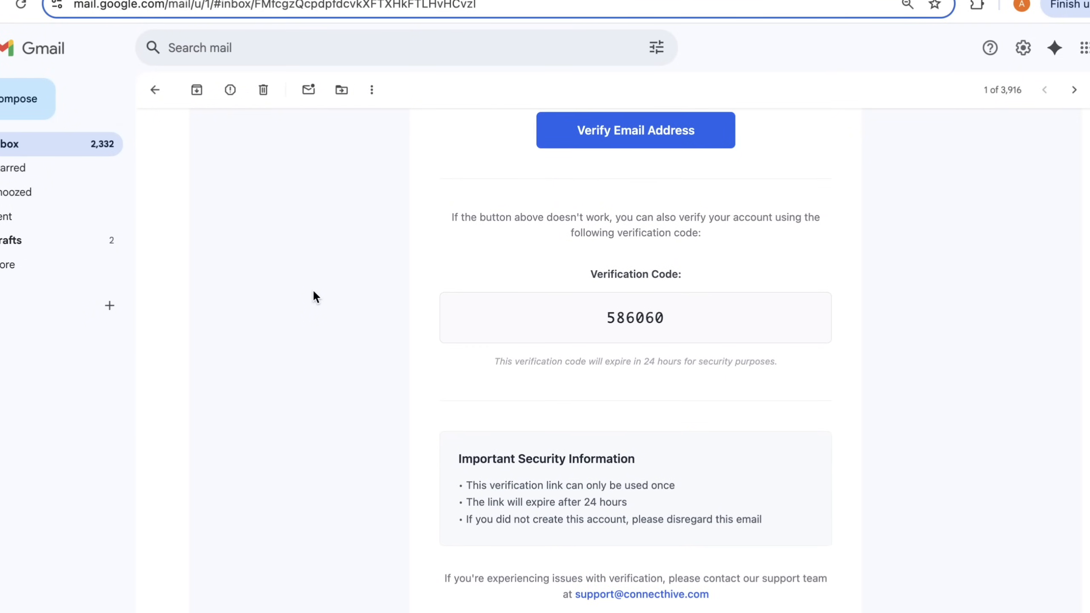
{"action": "scroll", "coordinate": [312, 289], "scroll_direction": "down", "scroll_amount": 2}
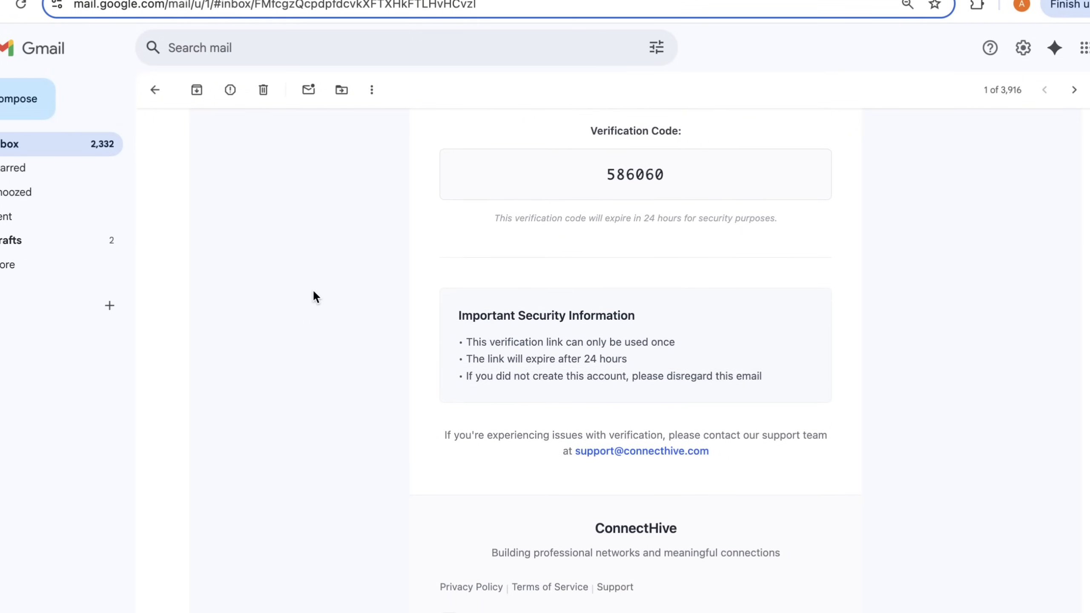
{"action": "scroll", "coordinate": [313, 289], "scroll_direction": "up", "scroll_amount": 2}
{"action": "scroll", "coordinate": [314, 292], "scroll_direction": "down", "scroll_amount": 5}
{"action": "scroll", "coordinate": [314, 292], "scroll_direction": "up", "scroll_amount": 14}
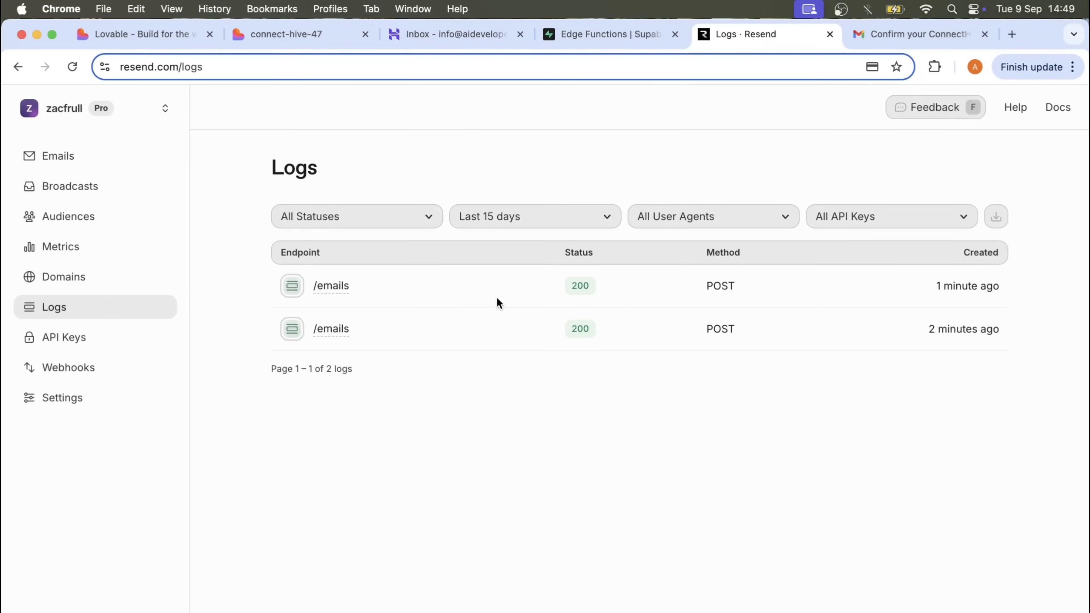
- Examine the newest /emails log entry's details and request body in Resend, check the Emails page, and return to the verification email in Gmail
{"action": "left_click", "coordinate": [328, 296]}
{"action": "scroll", "coordinate": [385, 305], "scroll_direction": "down", "scroll_amount": 2}
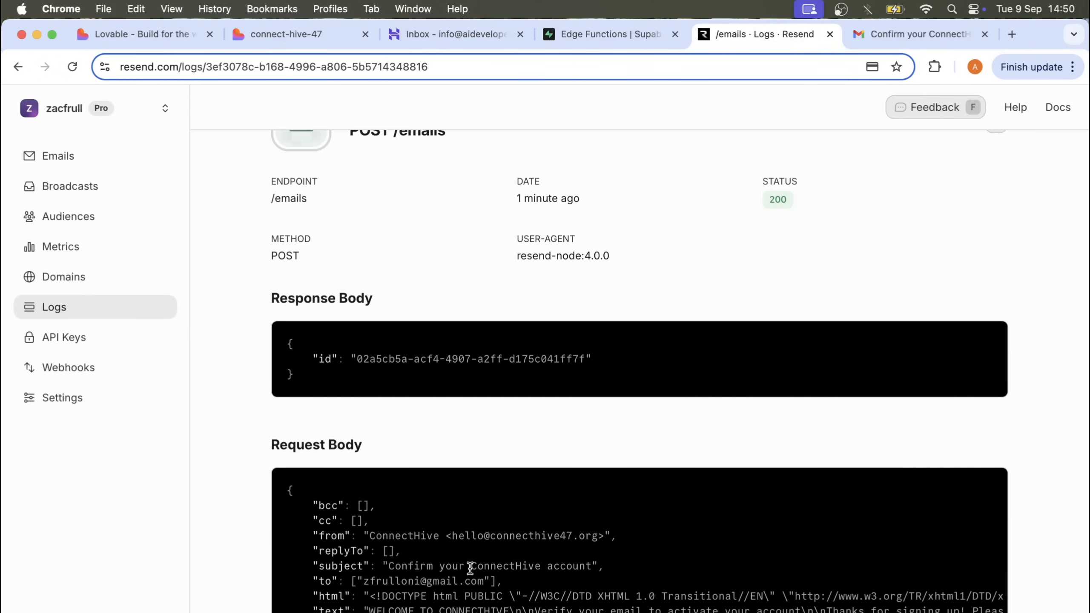
{"action": "scroll", "coordinate": [470, 568], "scroll_direction": "right", "scroll_amount": 10}
{"action": "scroll", "coordinate": [470, 570], "scroll_direction": "left", "scroll_amount": 10}
{"action": "scroll", "coordinate": [446, 378], "scroll_direction": "up", "scroll_amount": 2}
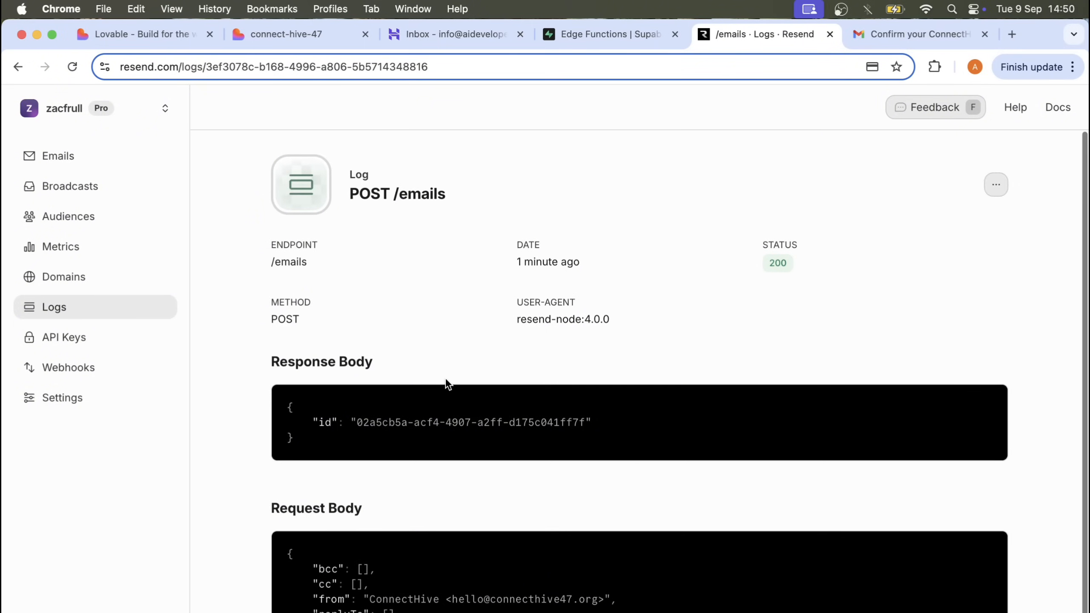
{"action": "left_click", "coordinate": [57, 156]}
{"action": "left_click", "coordinate": [896, 34]}
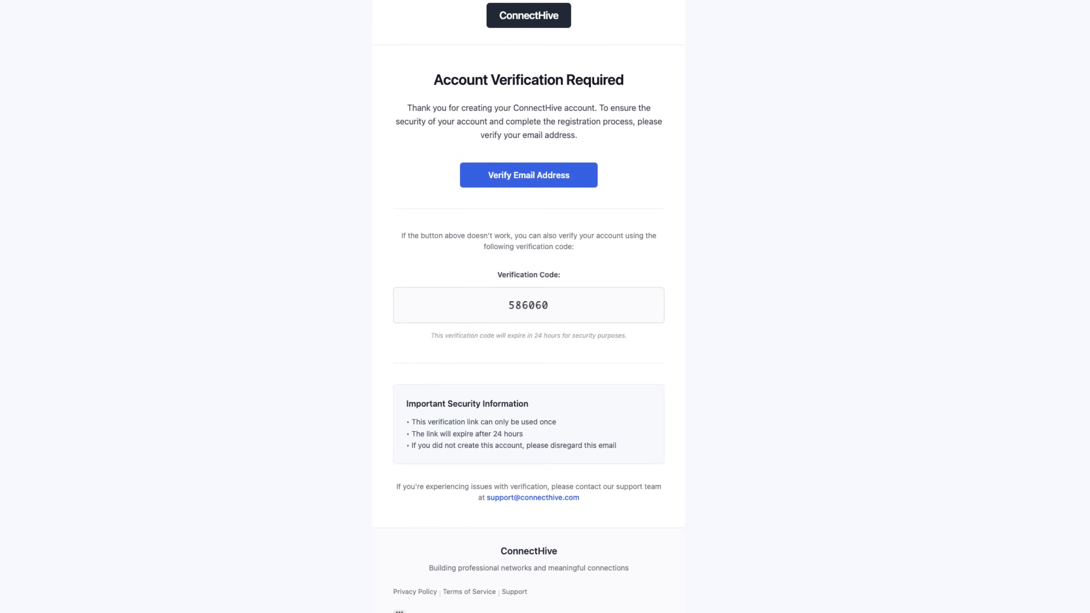